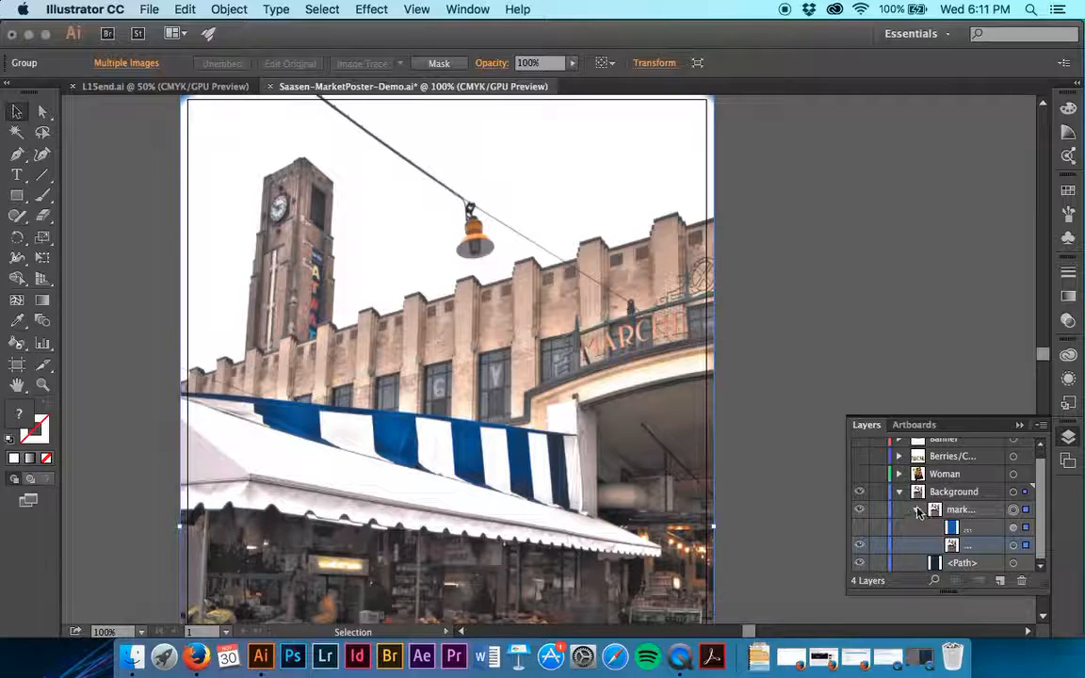
# Hide the Background layer, then make the Berries/Corn layer active and visible
pyautogui.click(899, 492)
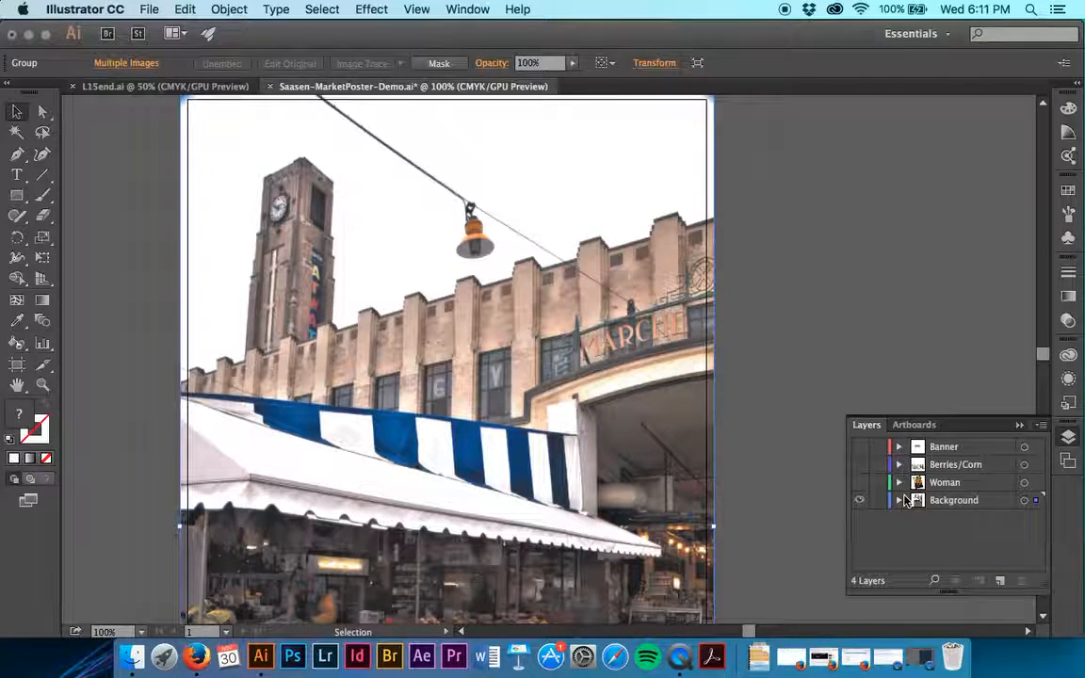
pyautogui.click(860, 501)
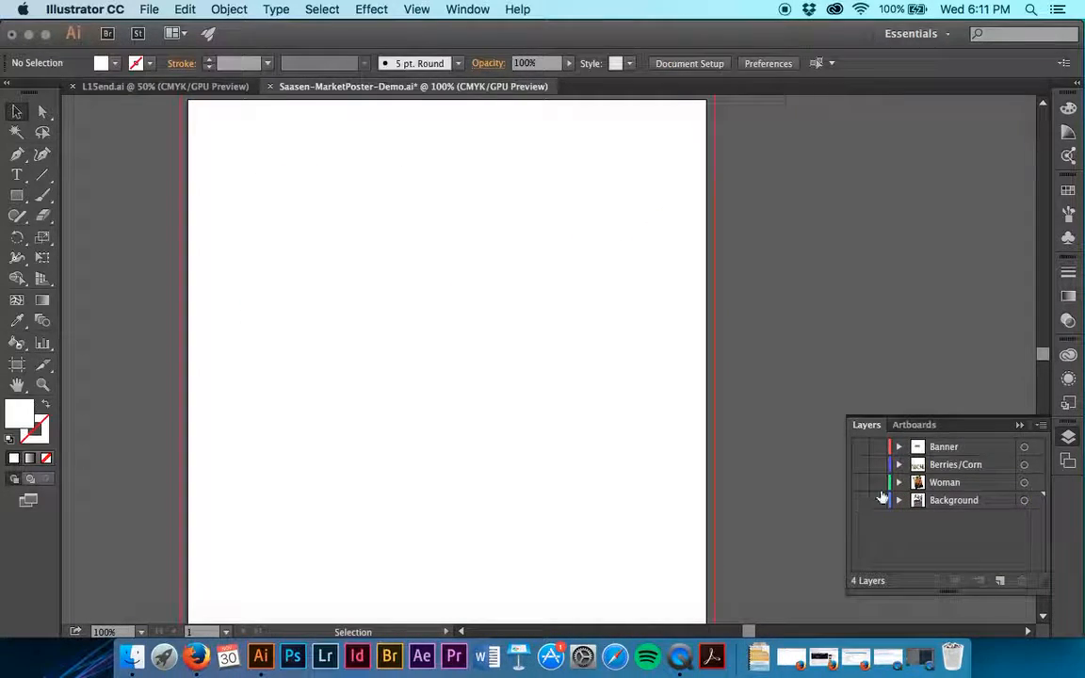
pyautogui.click(985, 465)
pyautogui.click(861, 467)
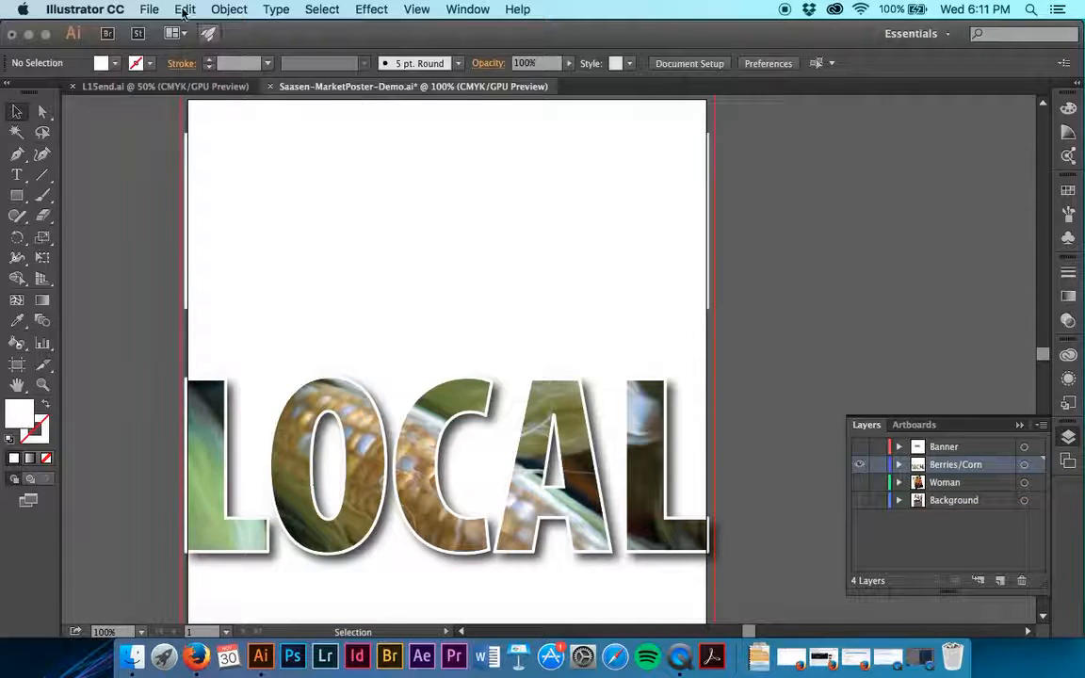
# Load berries.psd and corn.tif together for placing as embedded images, with Show Import Options turned off
pyautogui.click(149, 9)
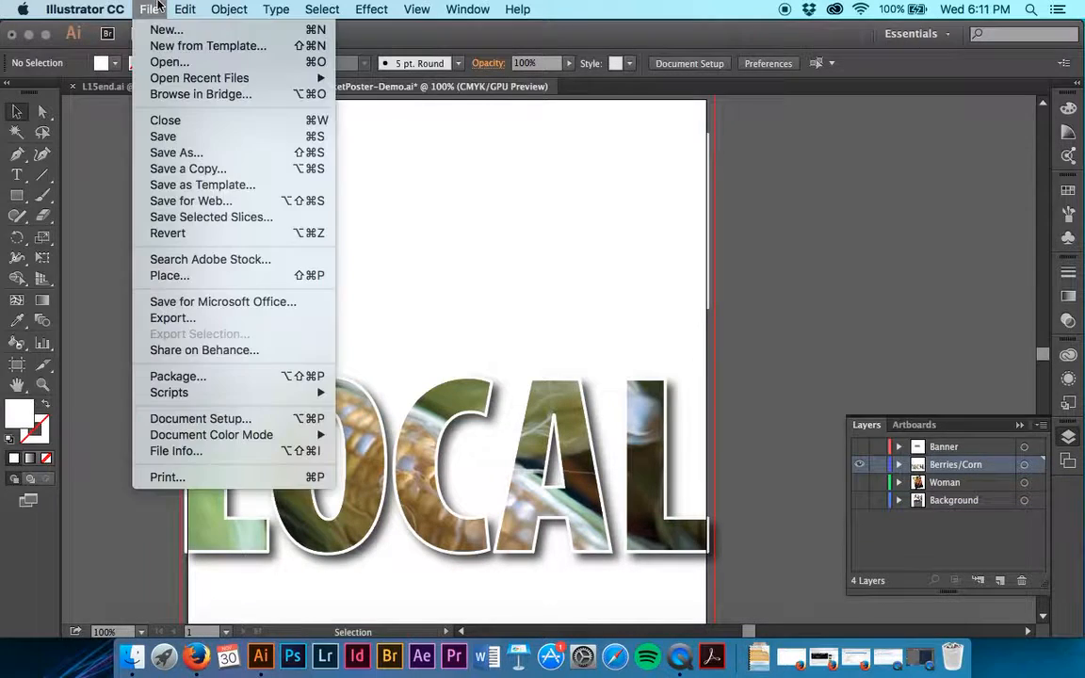
pyautogui.click(179, 275)
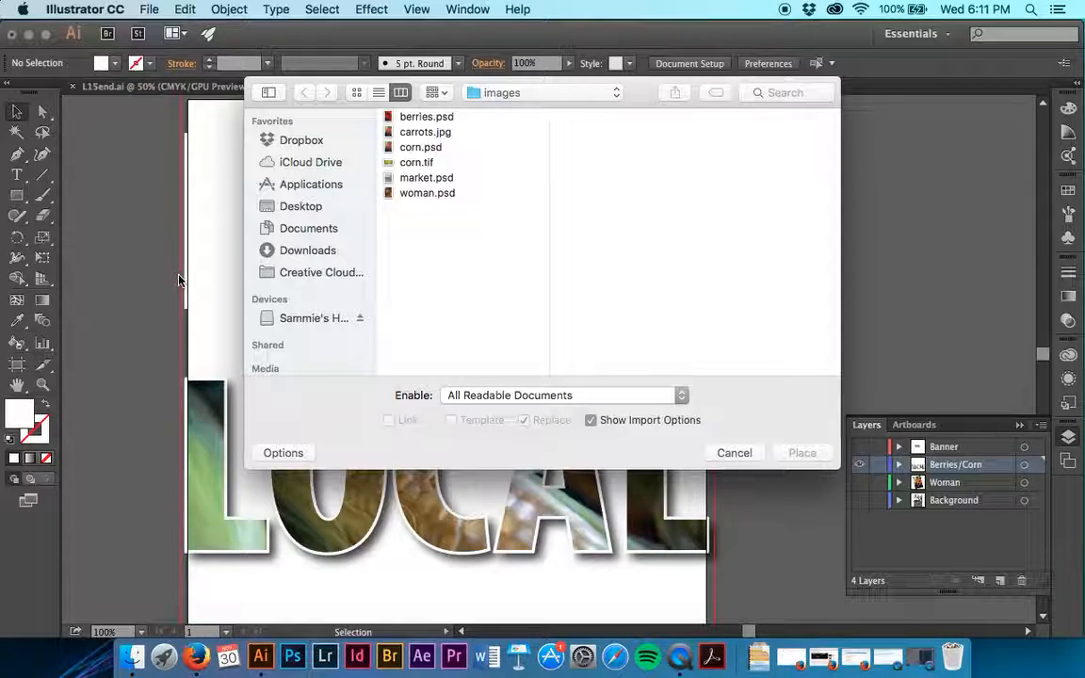
pyautogui.click(421, 162)
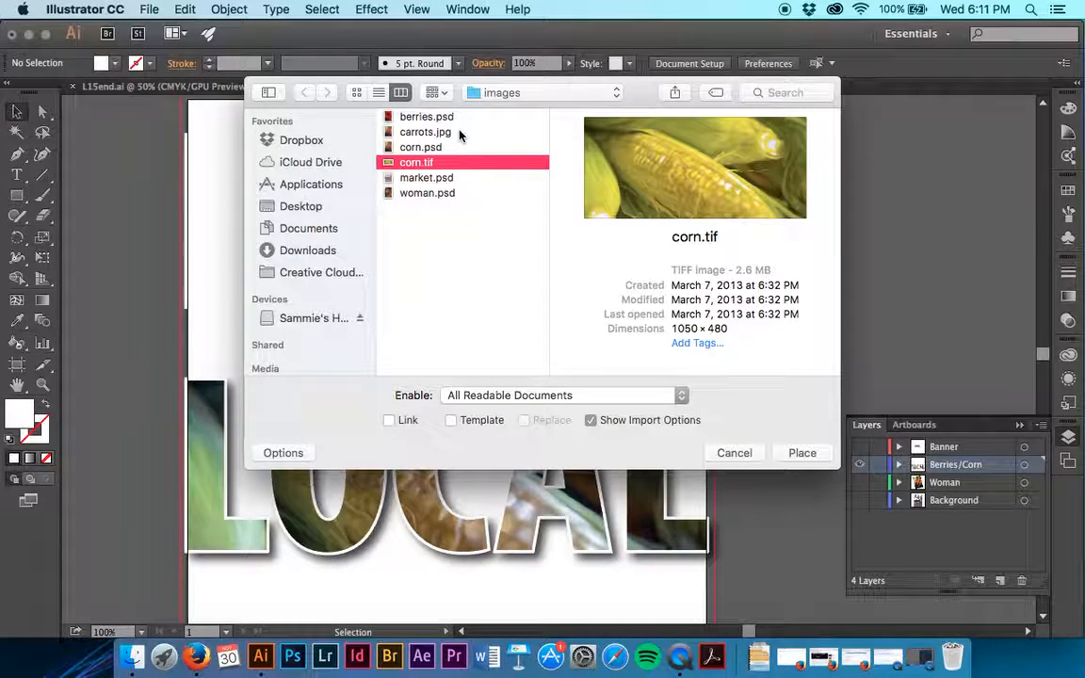
pyautogui.keyDown('super'); pyautogui.click(414, 116); pyautogui.keyUp('super')
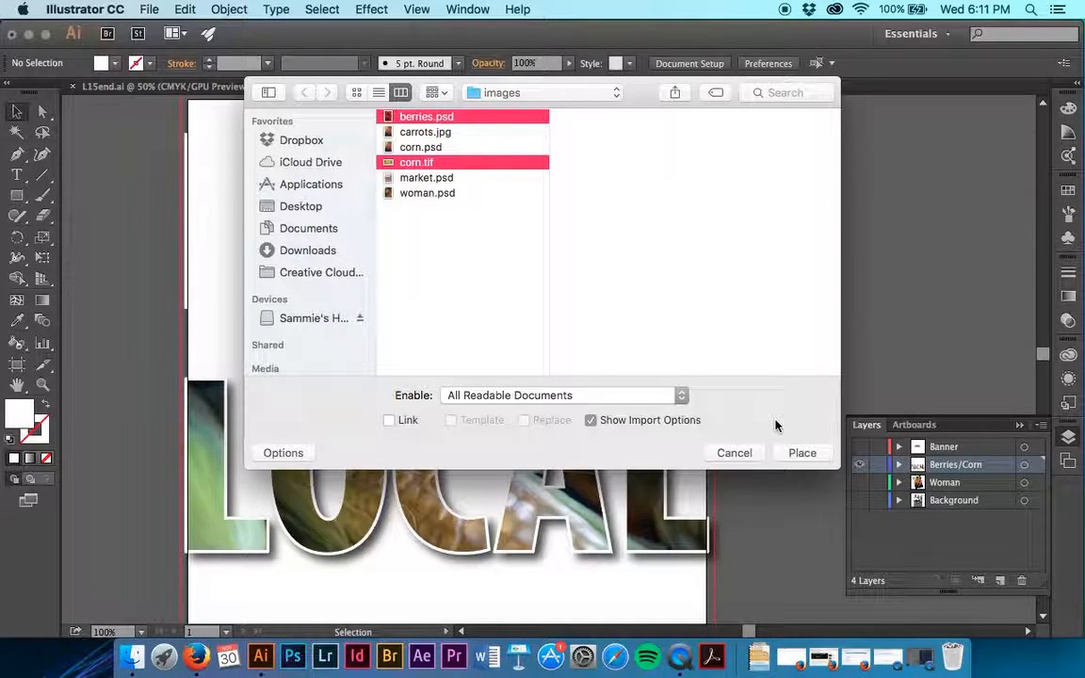
pyautogui.click(592, 421)
pyautogui.click(802, 453)
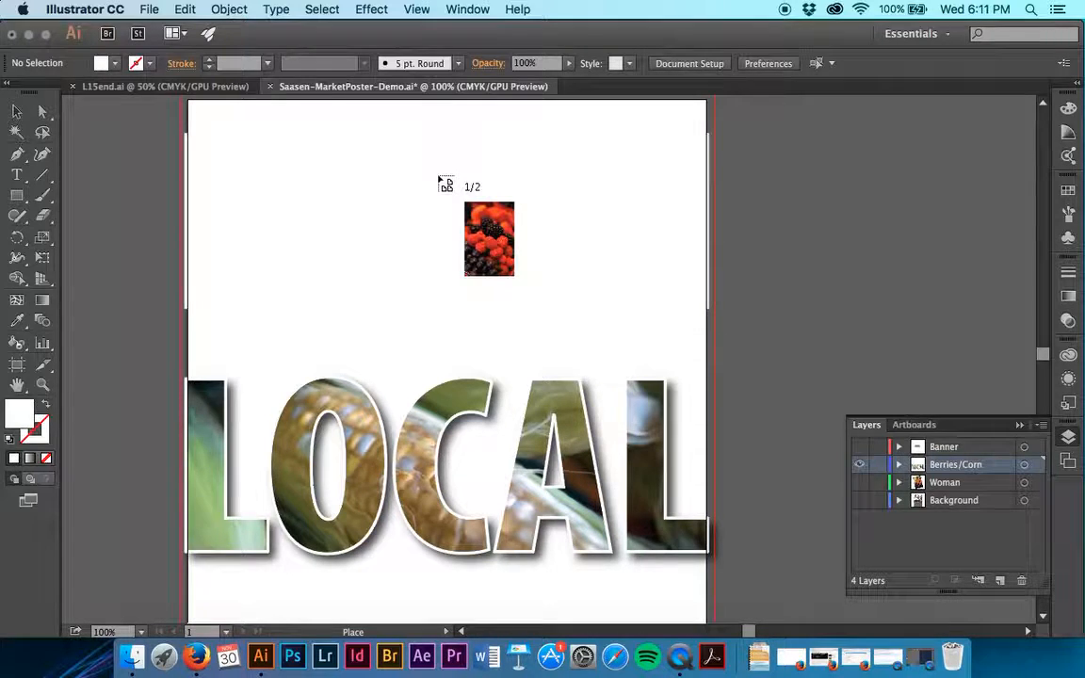
# Place the berries image at the top-left bleed corner of the poster and send it to the back
pyautogui.scroll(3, 443, 184)
pyautogui.hscroll(-1, 443, 184)
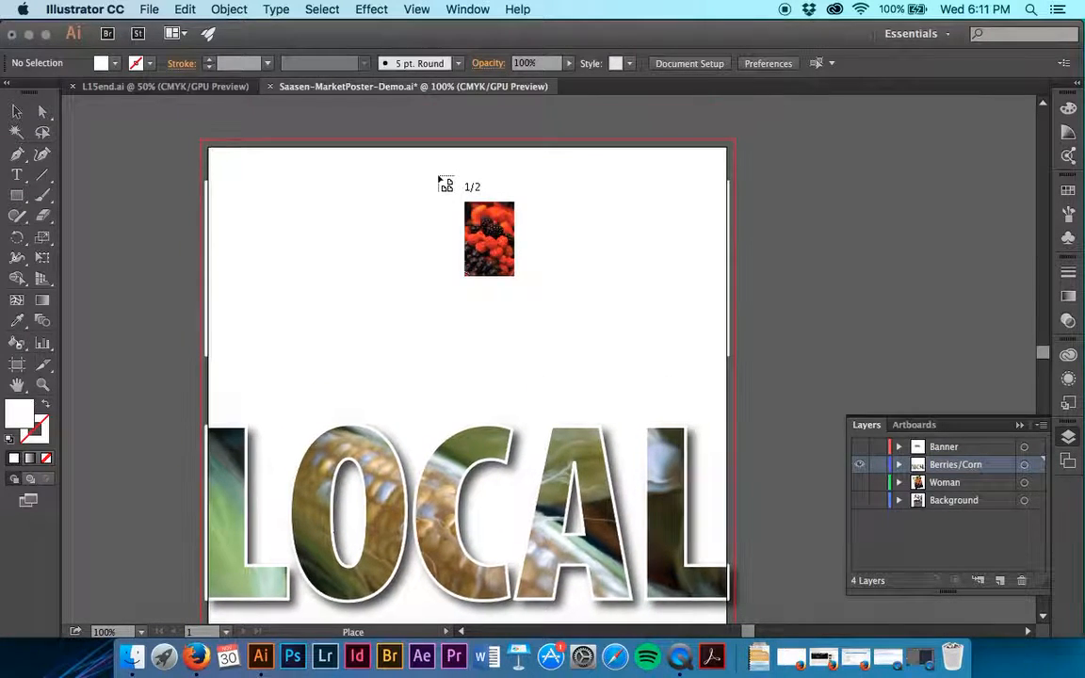
pyautogui.click(212, 149)
pyautogui.scroll(-3, 358, 231)
pyautogui.scroll(-5, 361, 234)
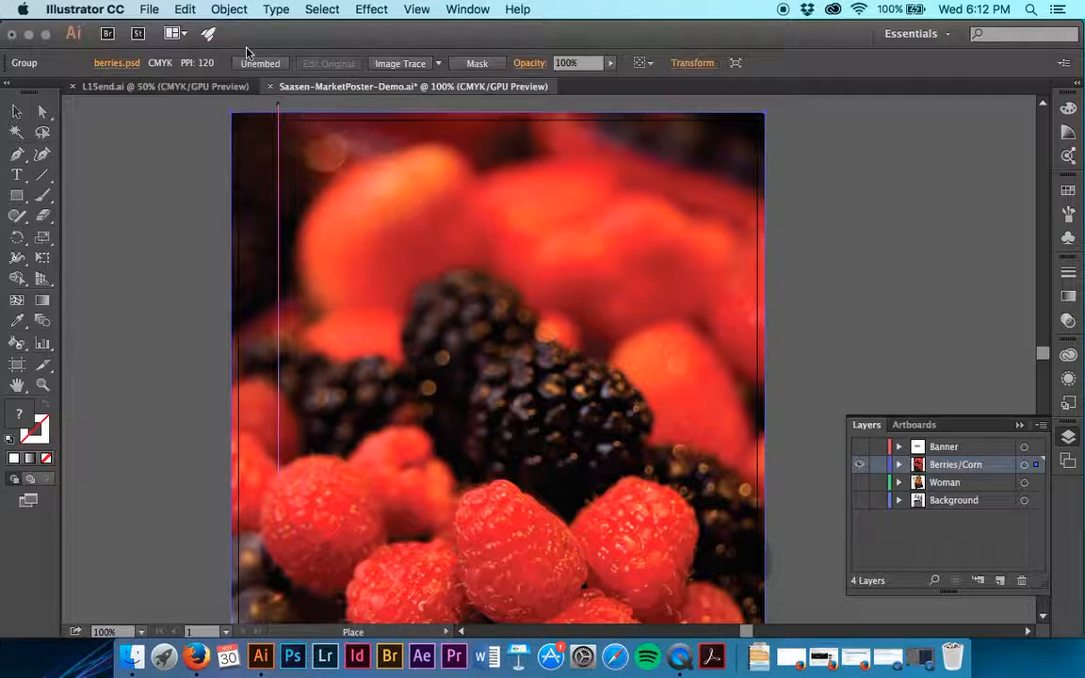
pyautogui.click(229, 9)
pyautogui.moveTo(249, 51)
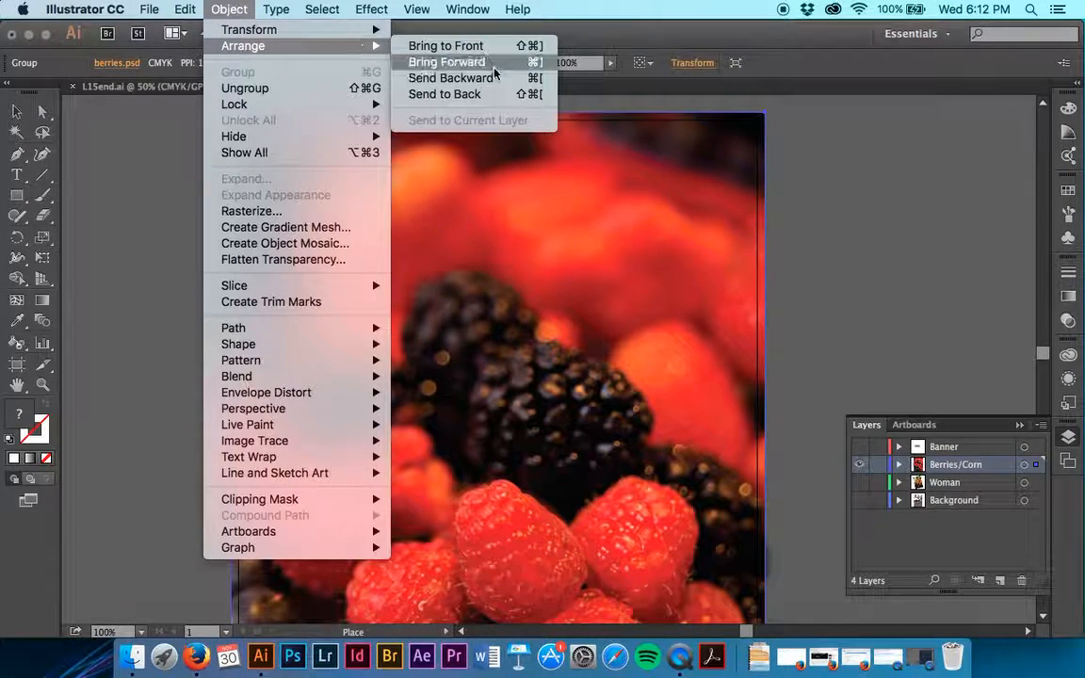
pyautogui.click(497, 94)
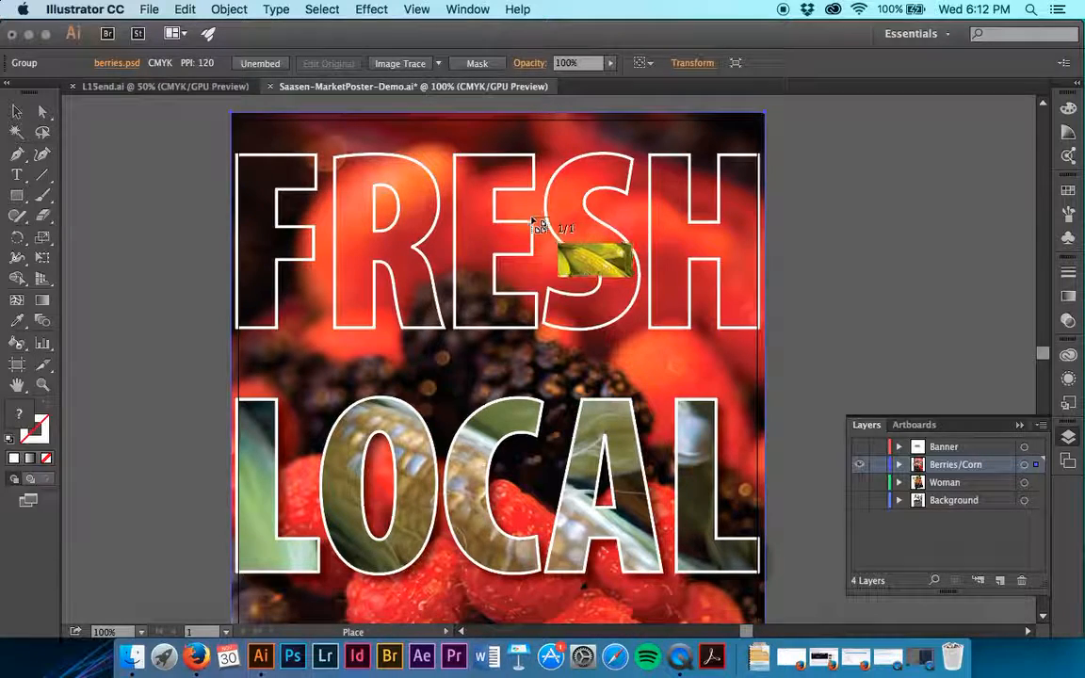
# Place the corn image against the left bleed edge over the word LOCAL and send it to the back
pyautogui.click(232, 392)
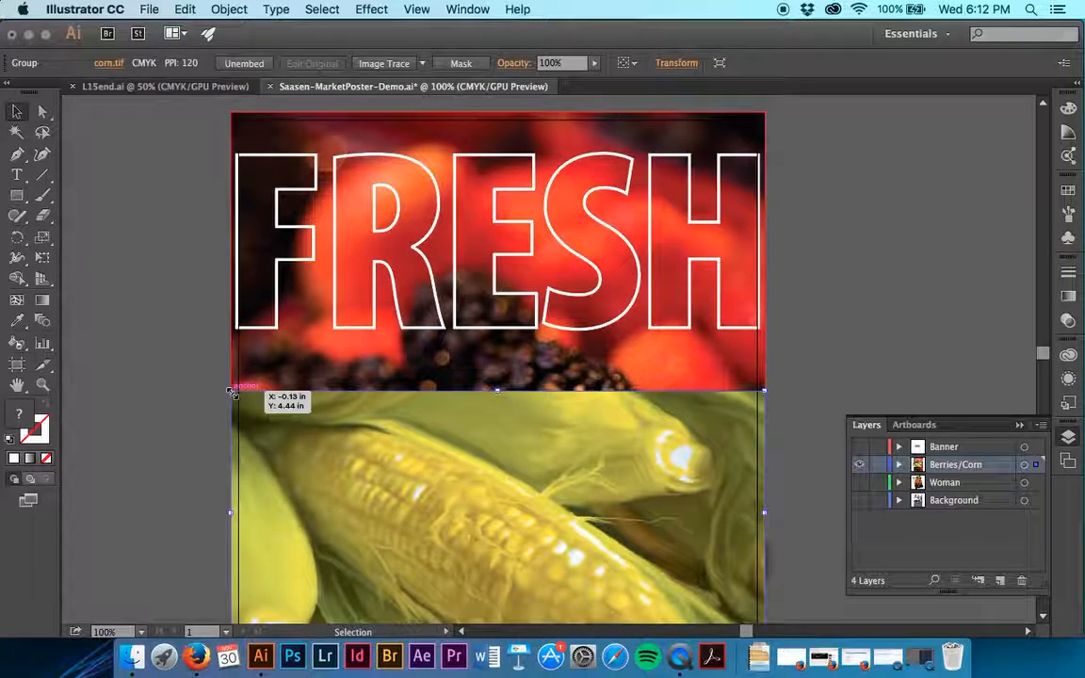
pyautogui.scroll(-5, 424, 509)
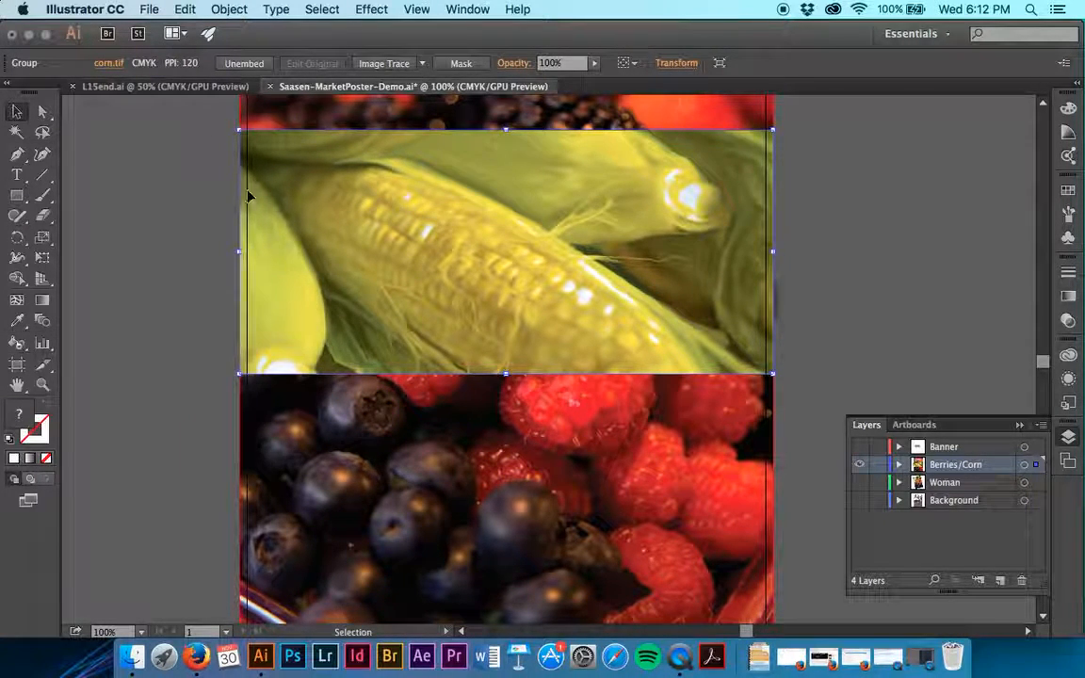
pyautogui.click(229, 10)
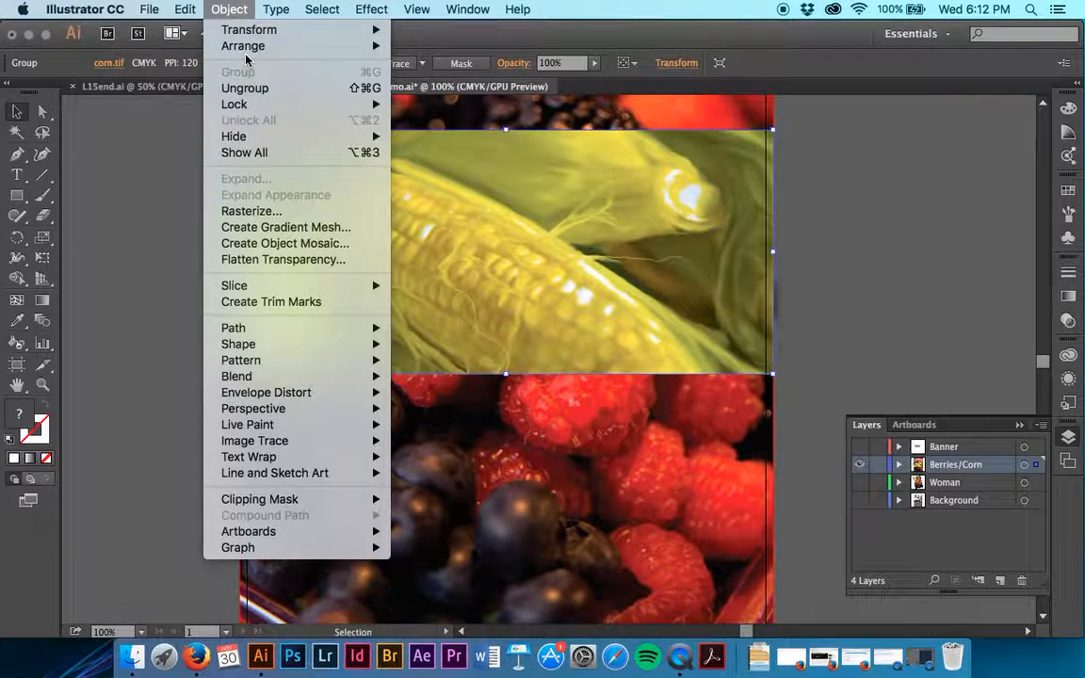
pyautogui.moveTo(384, 51)
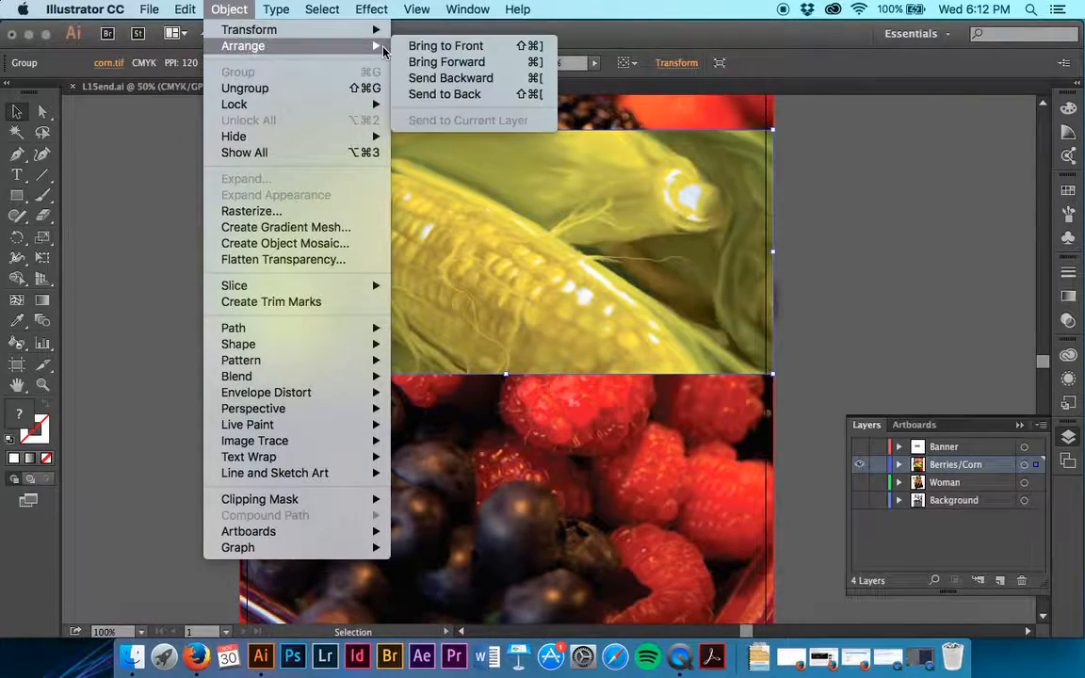
pyautogui.click(464, 94)
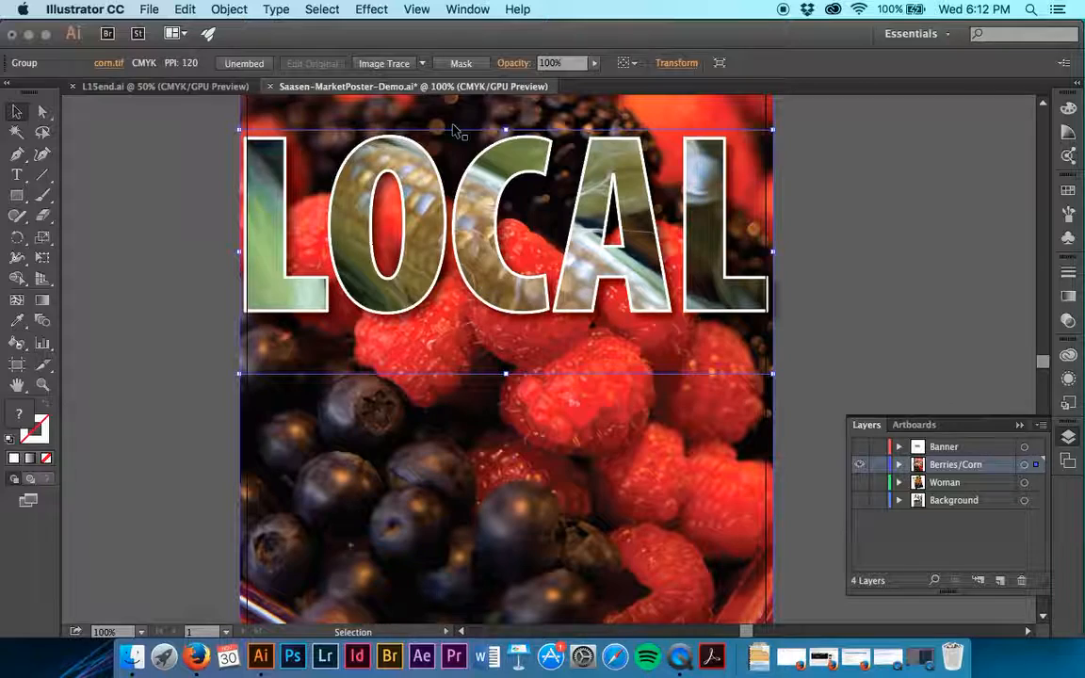
# Align the LOCAL lettering and the corn image by their vertical centres, and clear the selection
pyautogui.keyDown('shift'); pyautogui.click(368, 314); pyautogui.keyUp('shift')
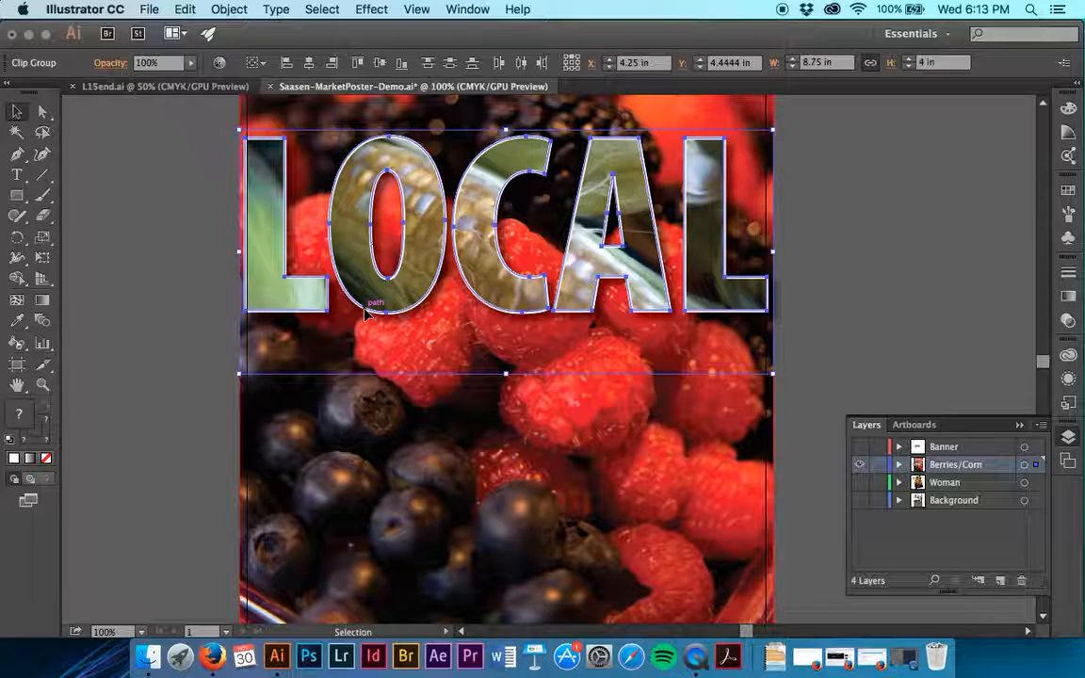
pyautogui.click(379, 63)
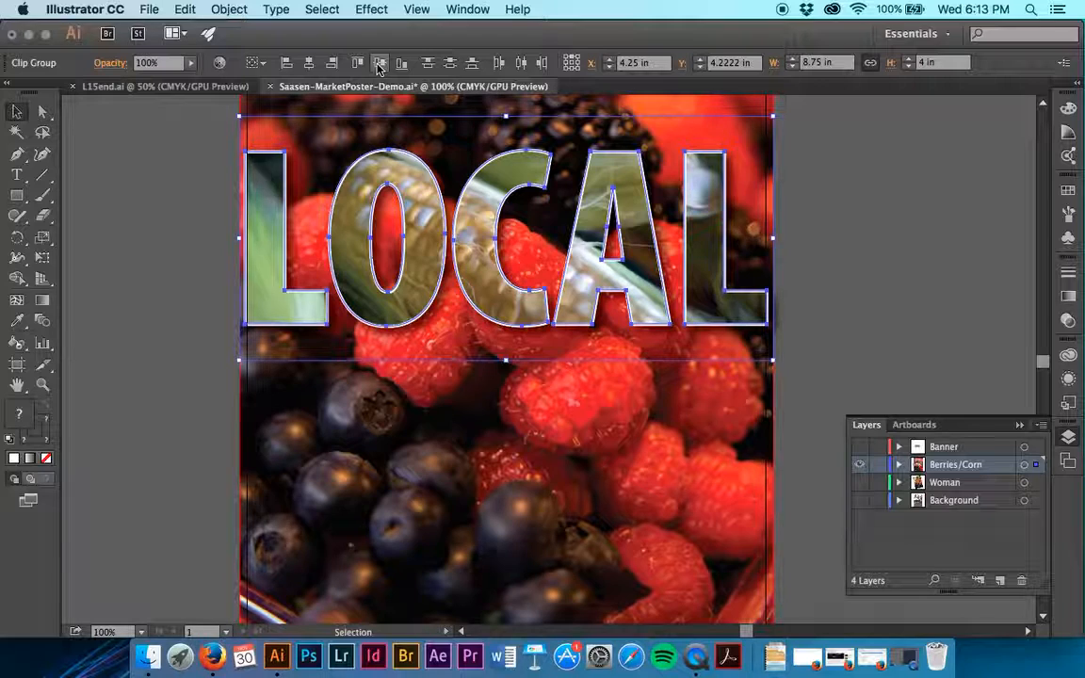
pyautogui.scroll(5, 788, 134)
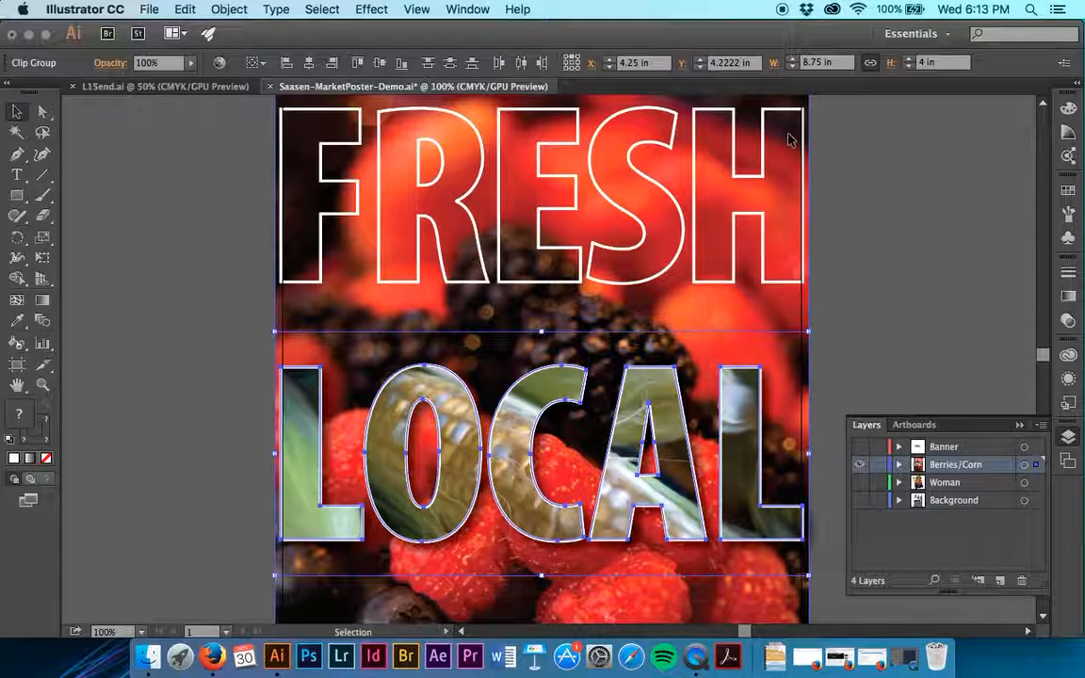
pyautogui.scroll(2, 829, 198)
pyautogui.hscroll(1, 829, 198)
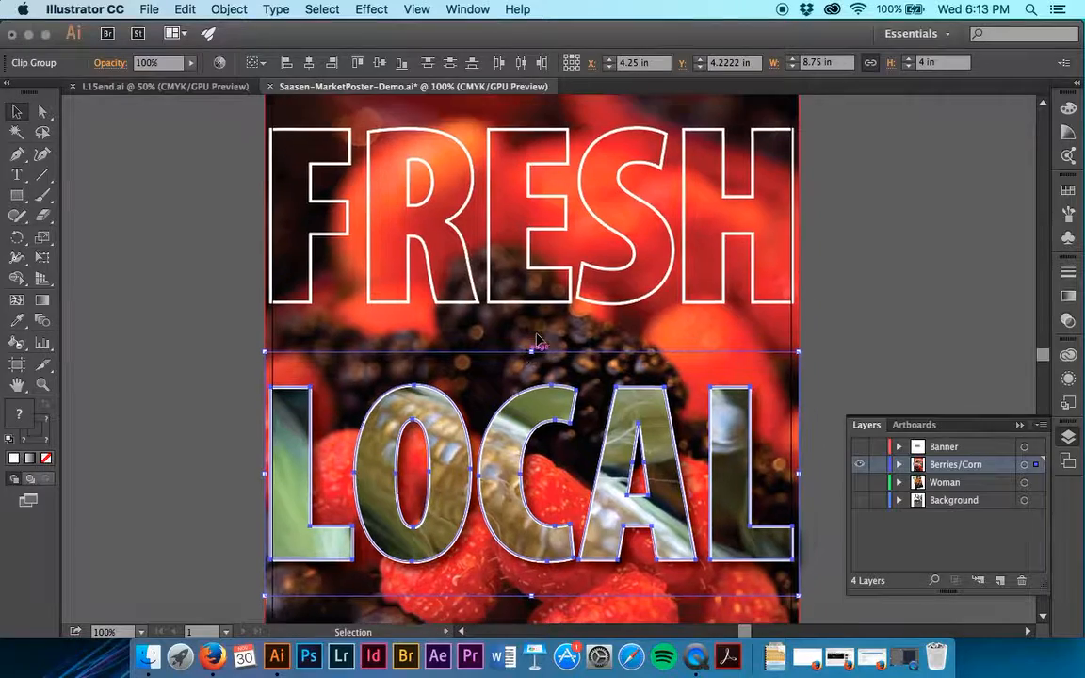
pyautogui.click(874, 261)
# Rotate the berries image by -90°
pyautogui.scroll(-5, 875, 259)
pyautogui.hscroll(-1, 874, 259)
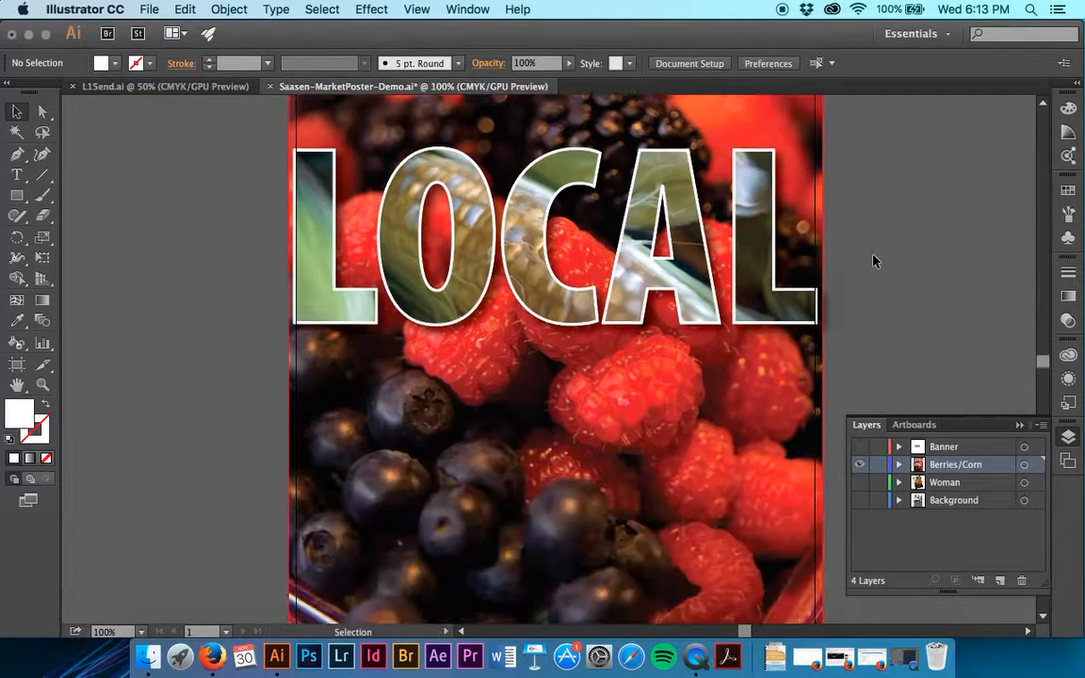
pyautogui.click(751, 584)
pyautogui.scroll(-5, 751, 584)
pyautogui.scroll(15, 751, 584)
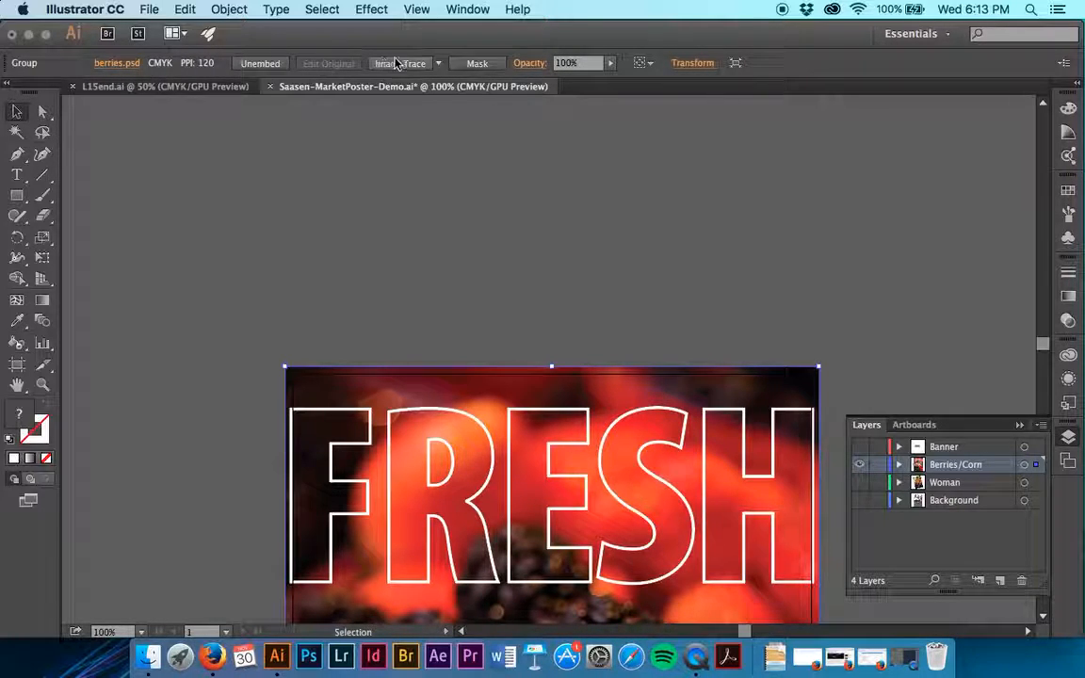
pyautogui.scroll(-9, 457, 262)
pyautogui.scroll(5, 458, 264)
pyautogui.hscroll(2, 458, 264)
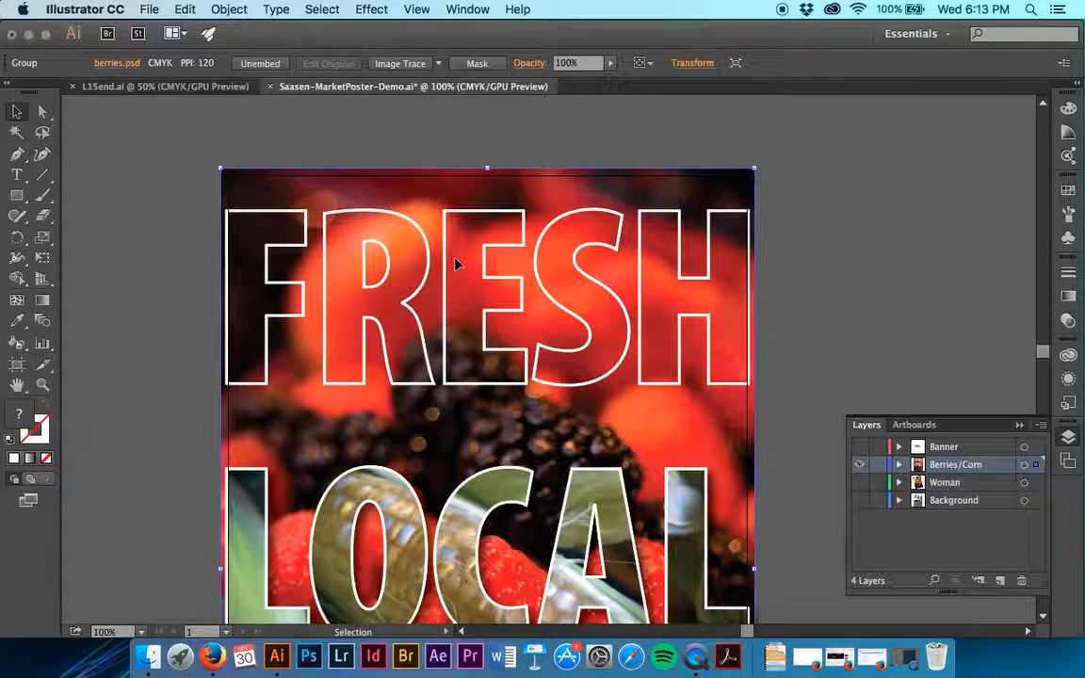
pyautogui.doubleClick(17, 236)
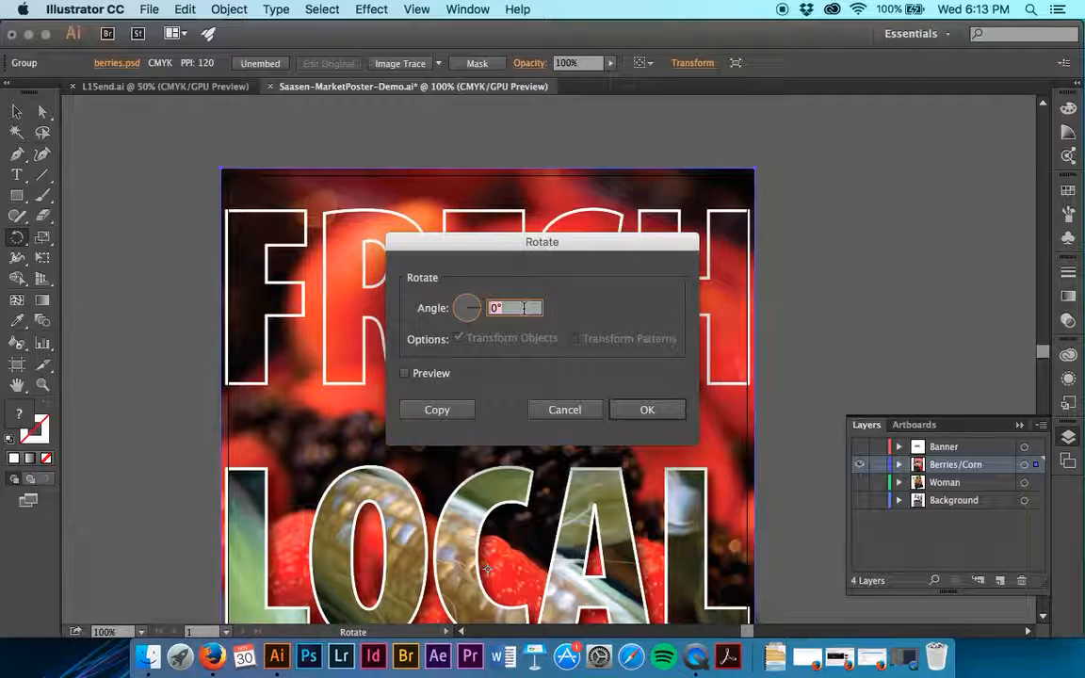
pyautogui.write('-90')
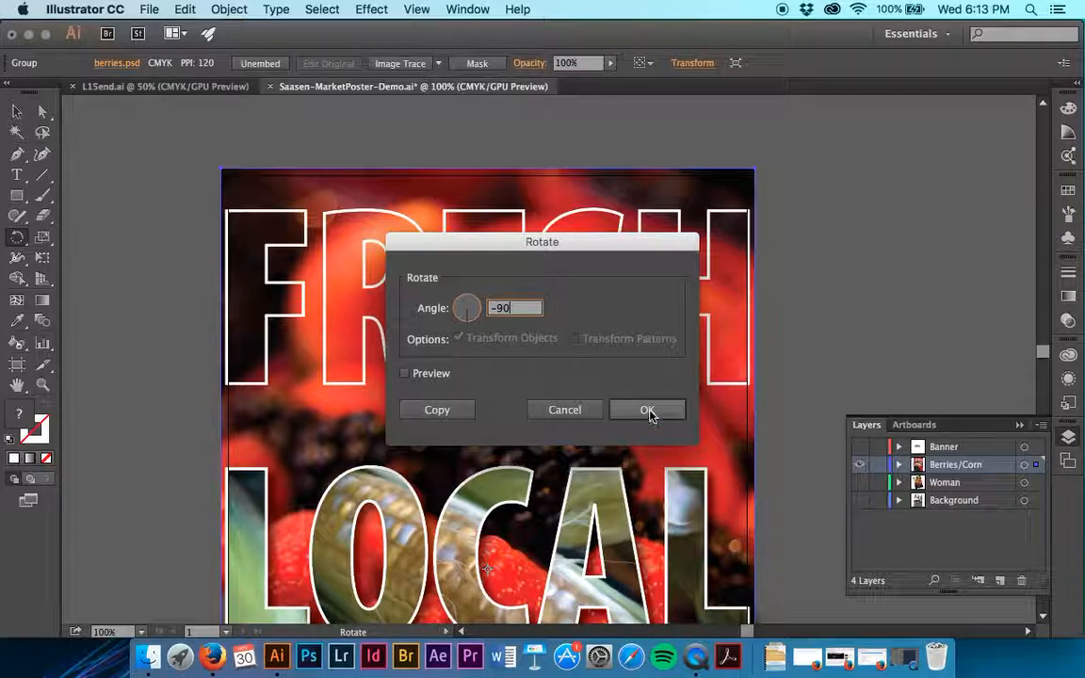
pyautogui.click(649, 412)
# Set the Y position of the rotated berries image to -0.125 in
pyautogui.scroll(-5, 650, 415)
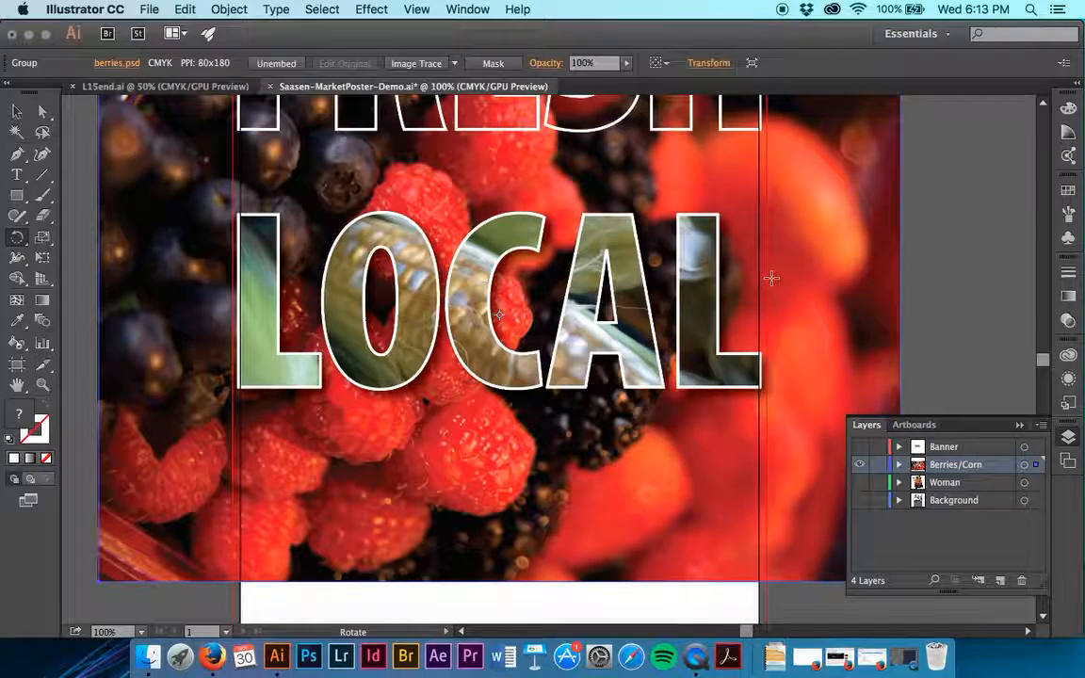
pyautogui.scroll(5, 695, 250)
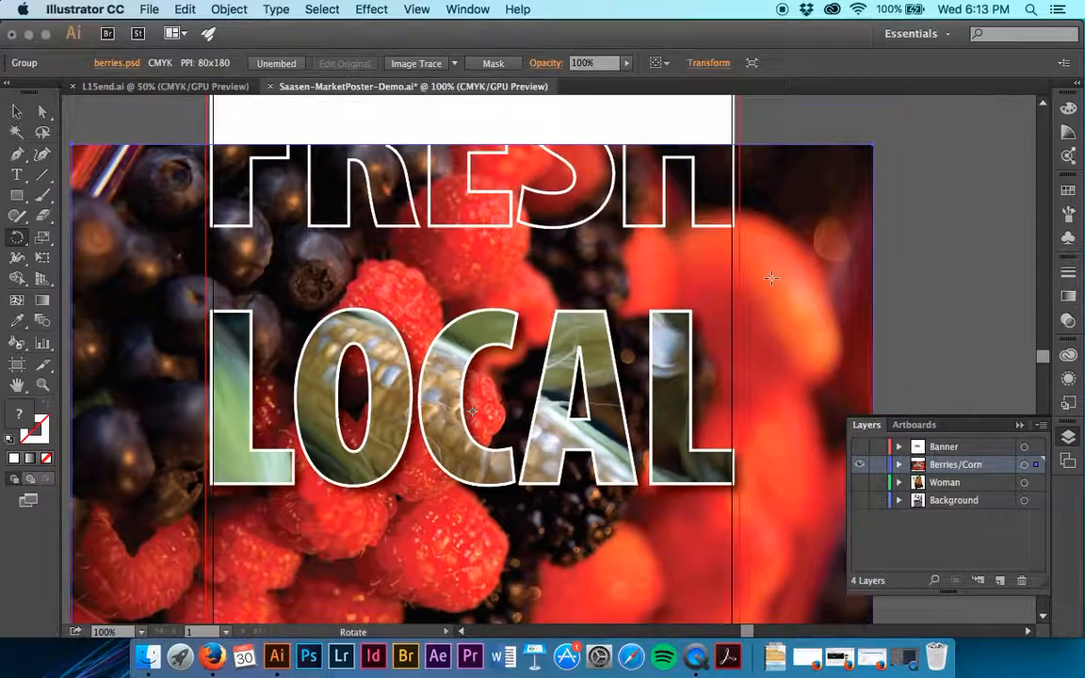
pyautogui.click(707, 64)
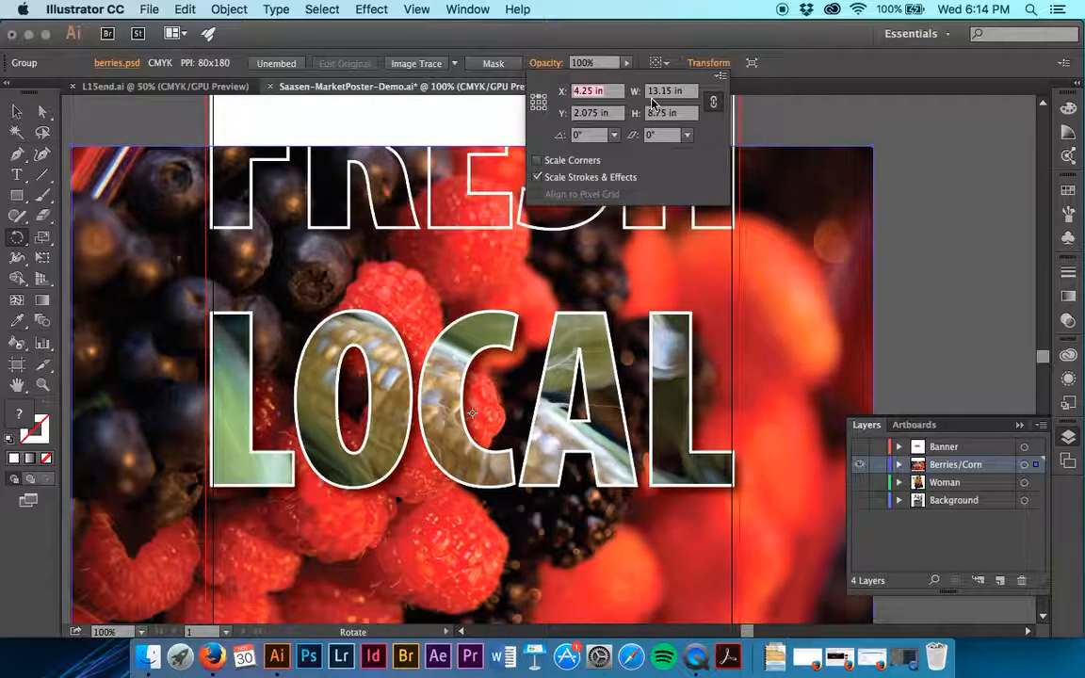
pyautogui.press('Tab')
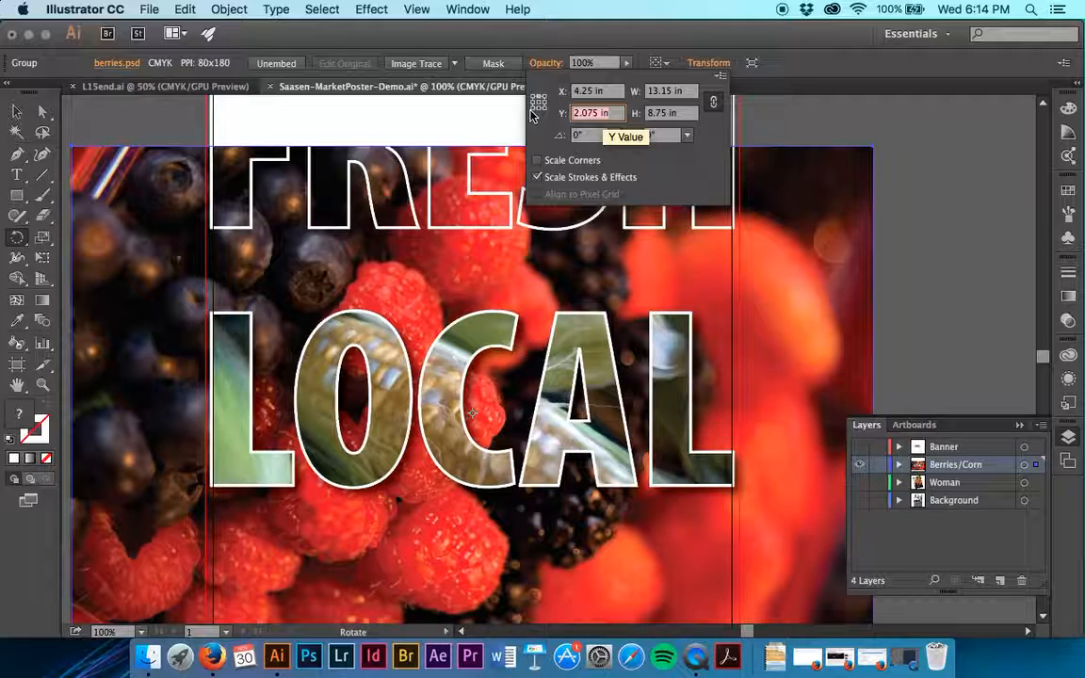
pyautogui.write('-.1')
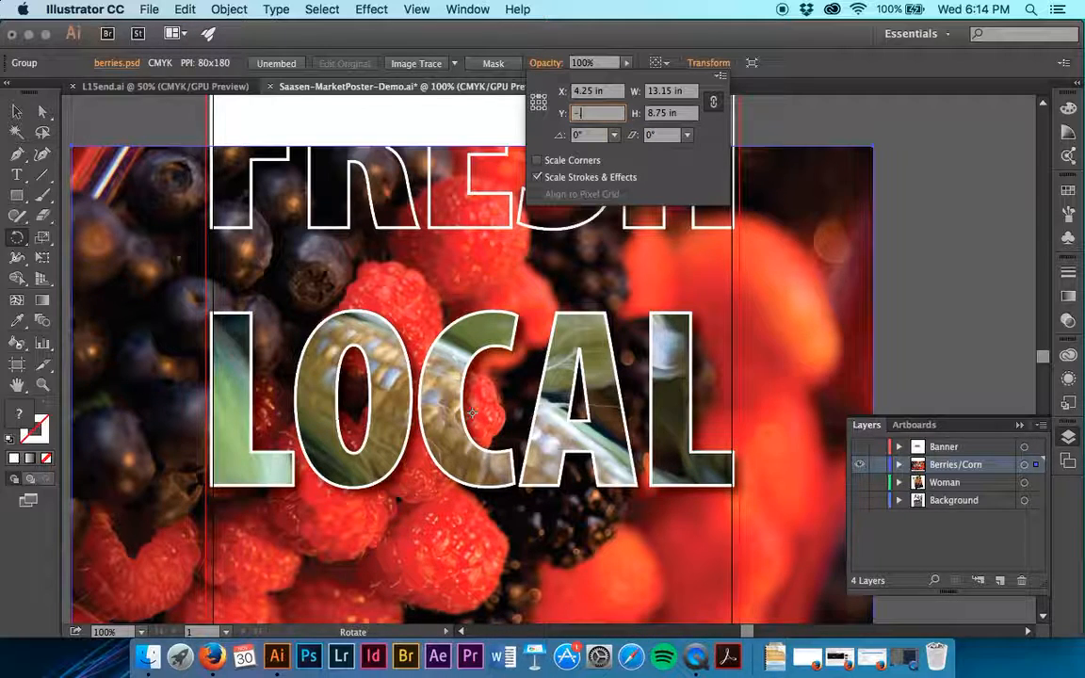
pyautogui.write('25')
pyautogui.press('Tab')
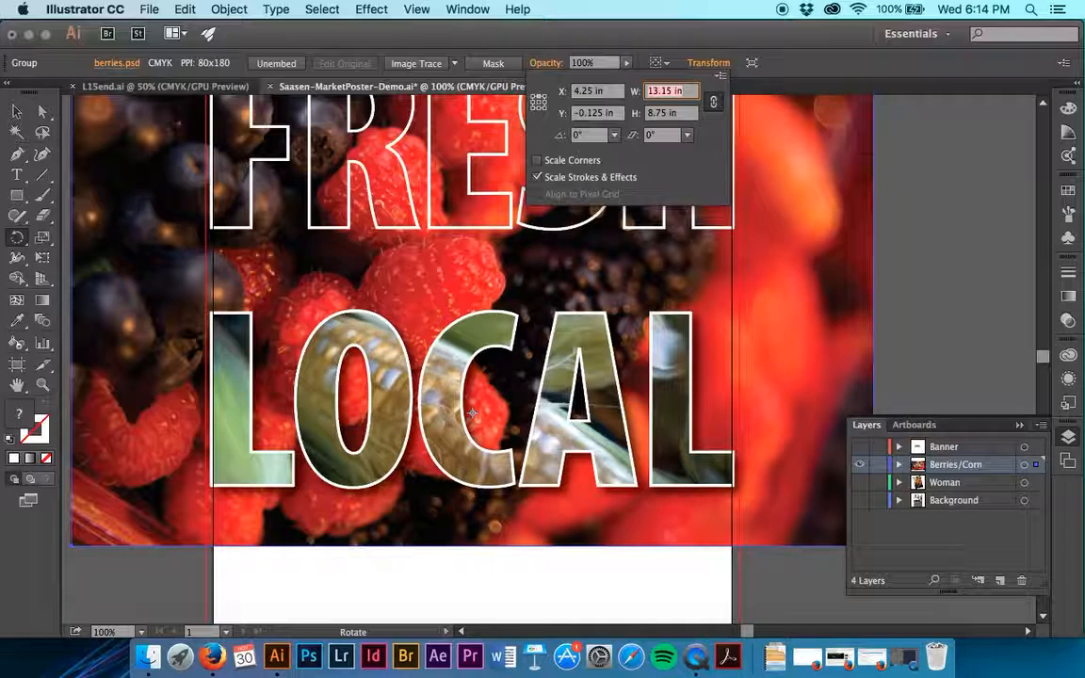
# Unlink the width and height proportions and scale only the berries image's width to 70%
pyautogui.click(714, 104)
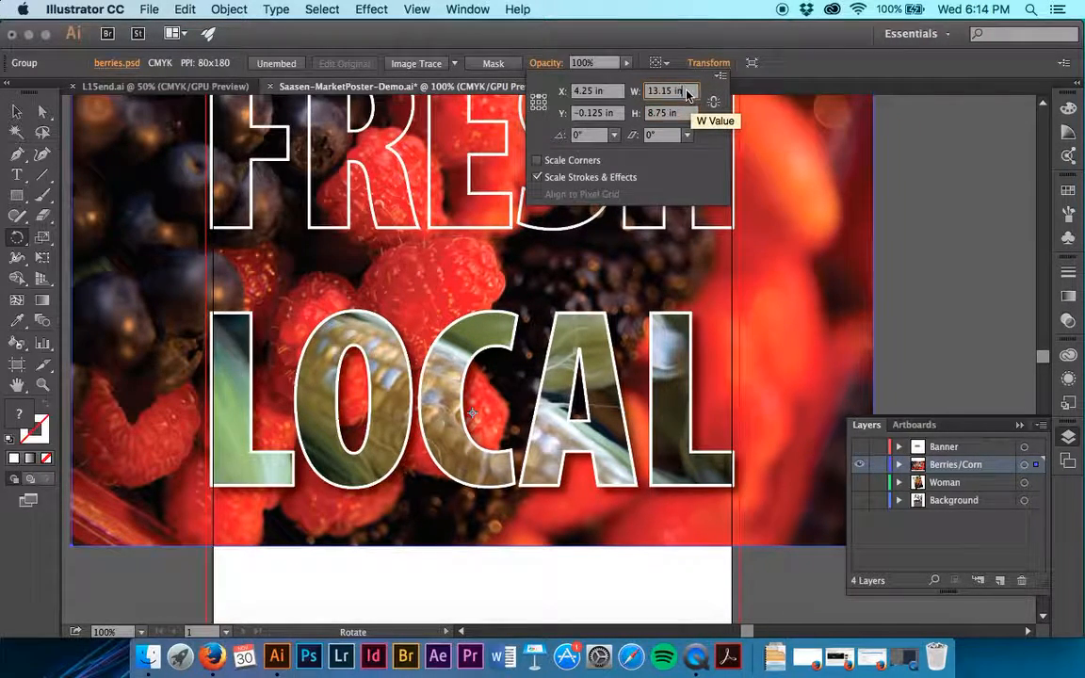
pyautogui.click(688, 95)
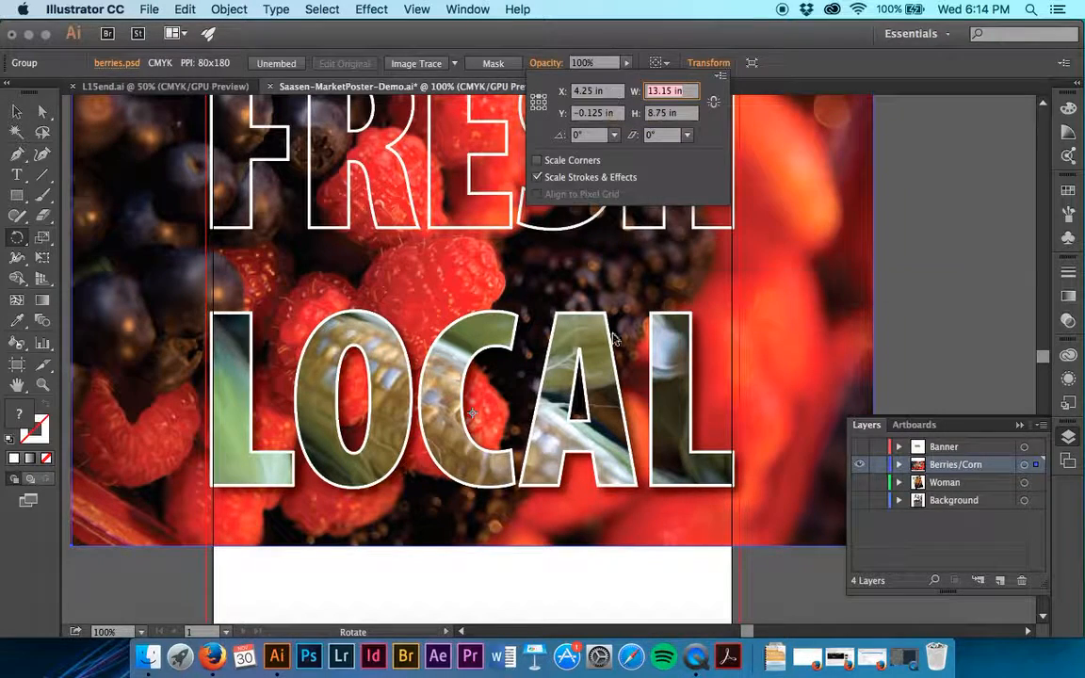
pyautogui.write('70%')
pyautogui.press('Tab')
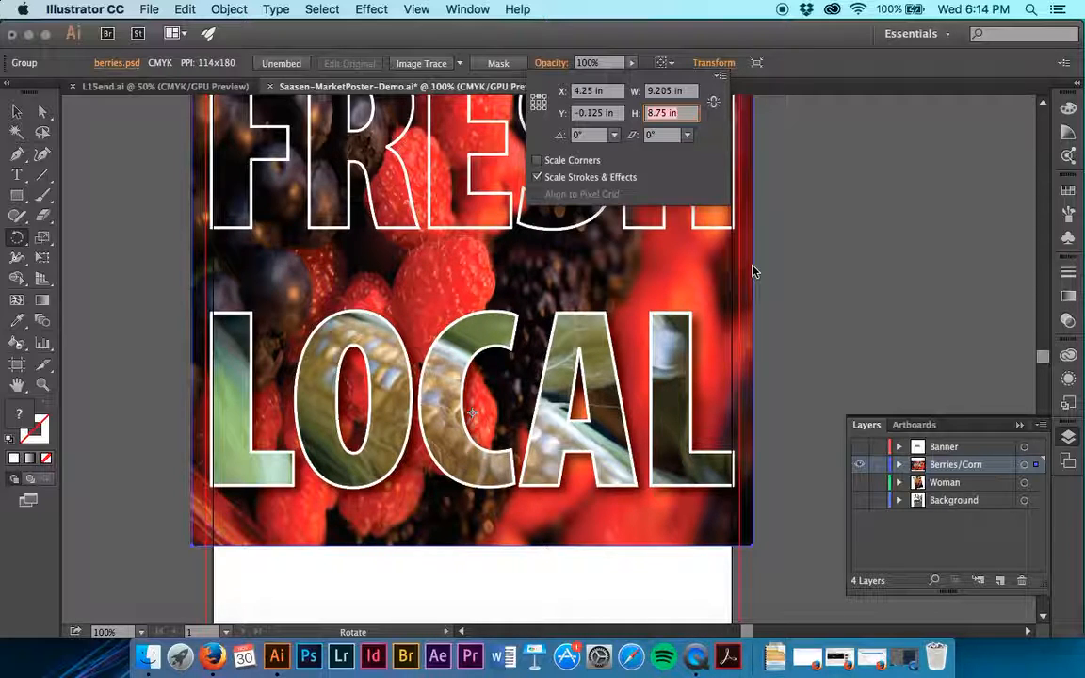
# Hide the selected berries image, leaving the rest of the Berries/Corn layer shown
pyautogui.click(868, 332)
pyautogui.scroll(5, 886, 223)
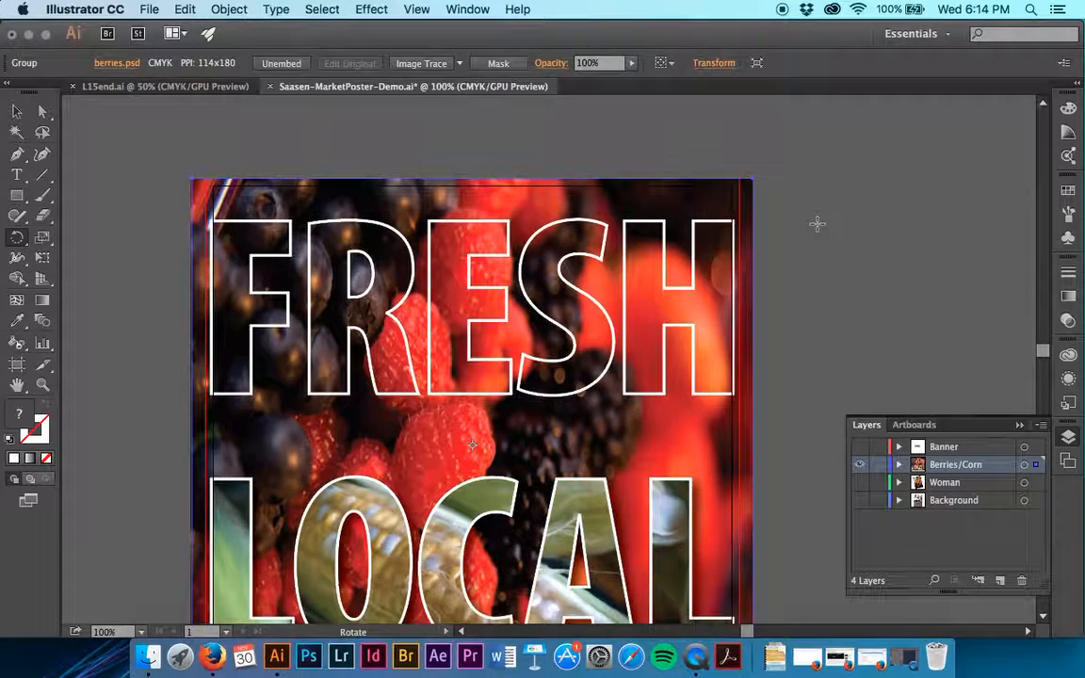
pyautogui.scroll(-4, 723, 208)
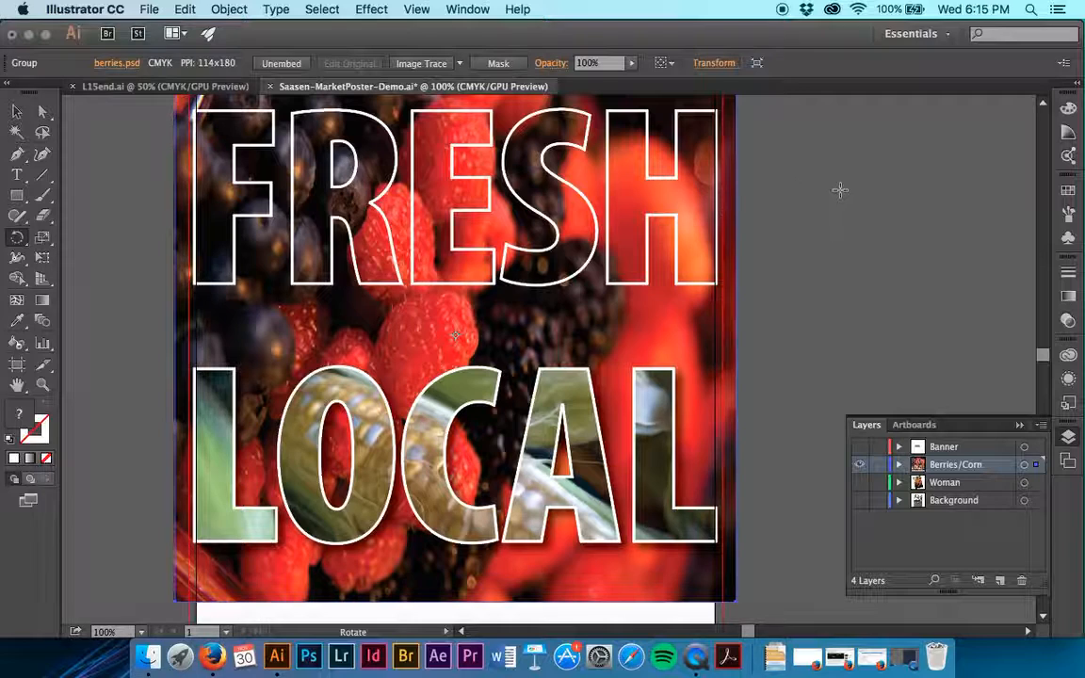
pyautogui.scroll(-2, 831, 186)
pyautogui.click(16, 111)
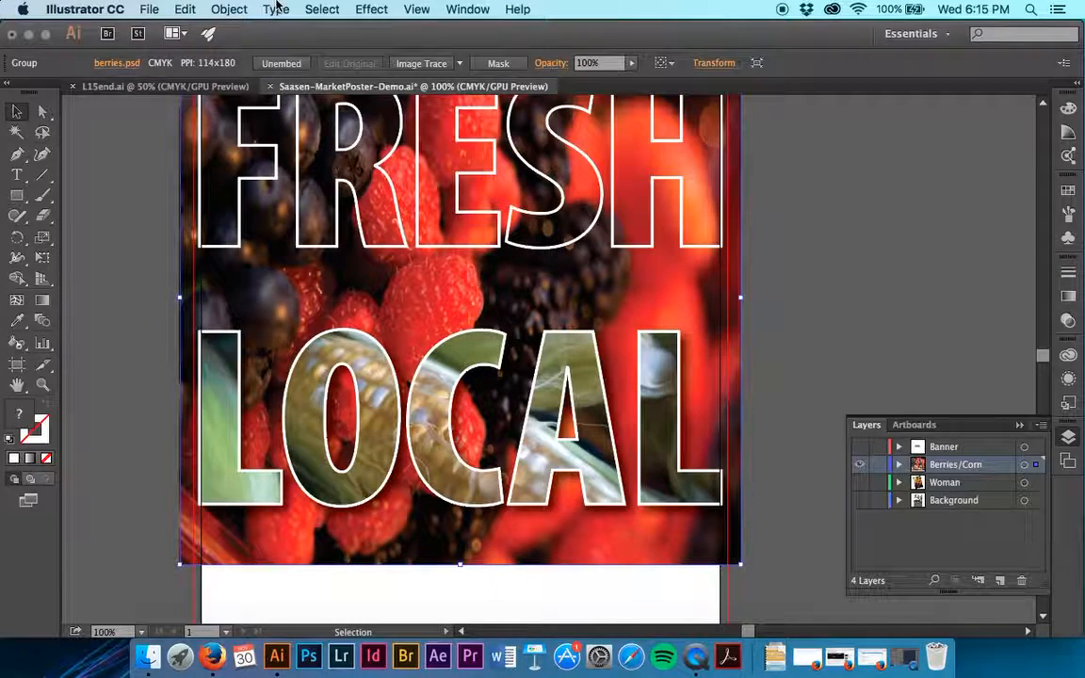
pyautogui.click(212, 8)
pyautogui.moveTo(358, 137)
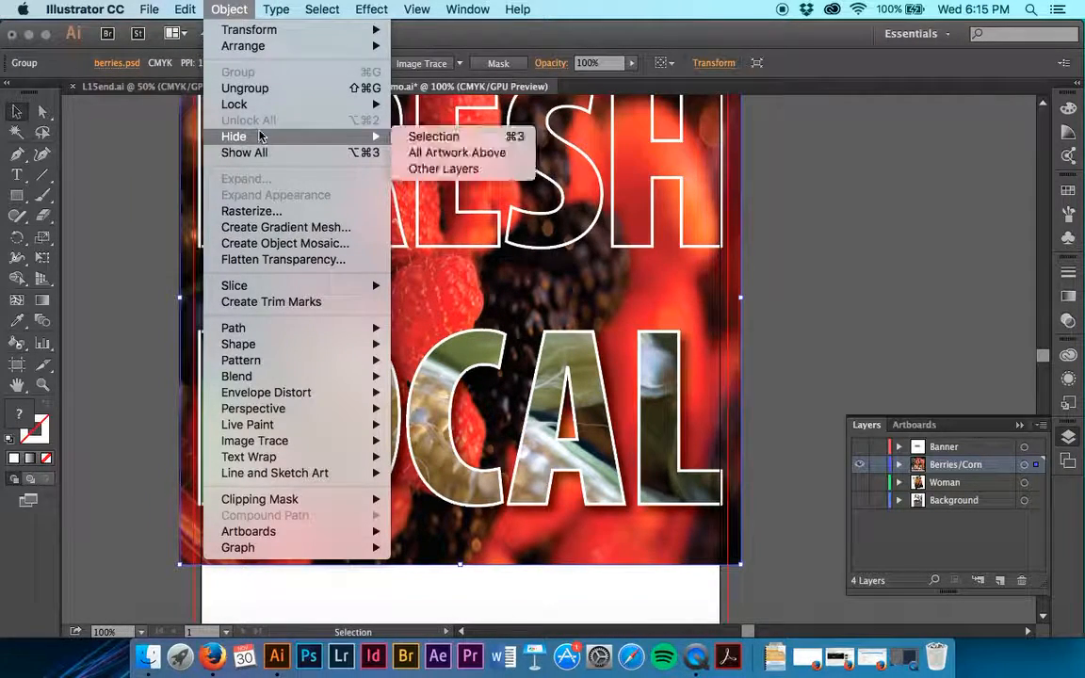
pyautogui.click(433, 136)
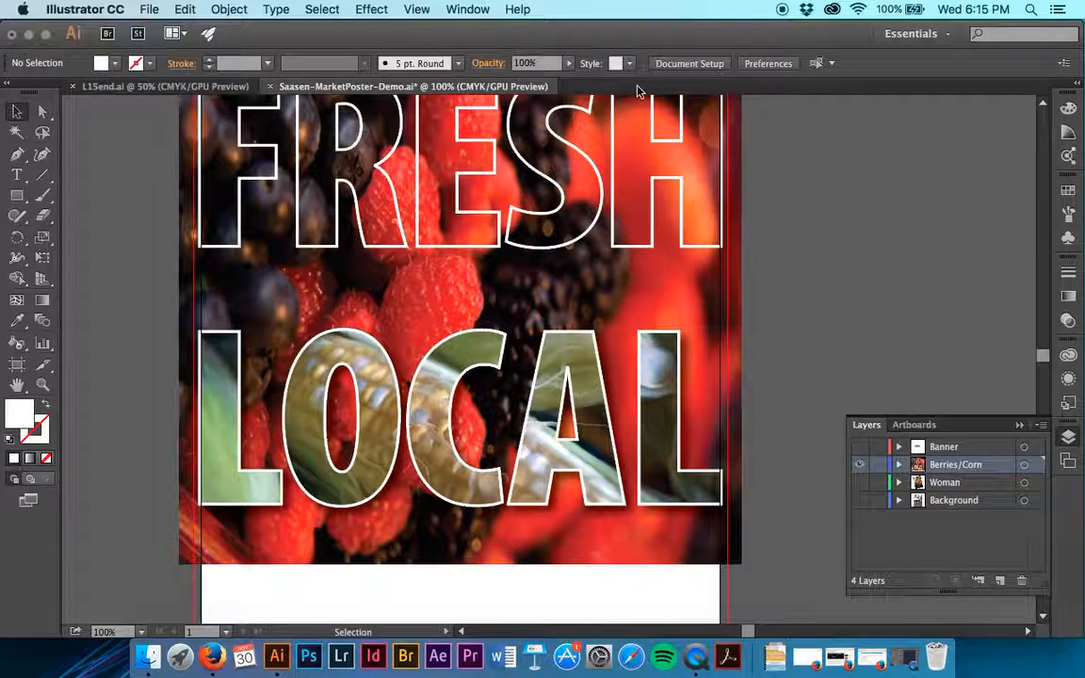
pyautogui.scroll(5, 819, 251)
pyautogui.scroll(-6, 819, 253)
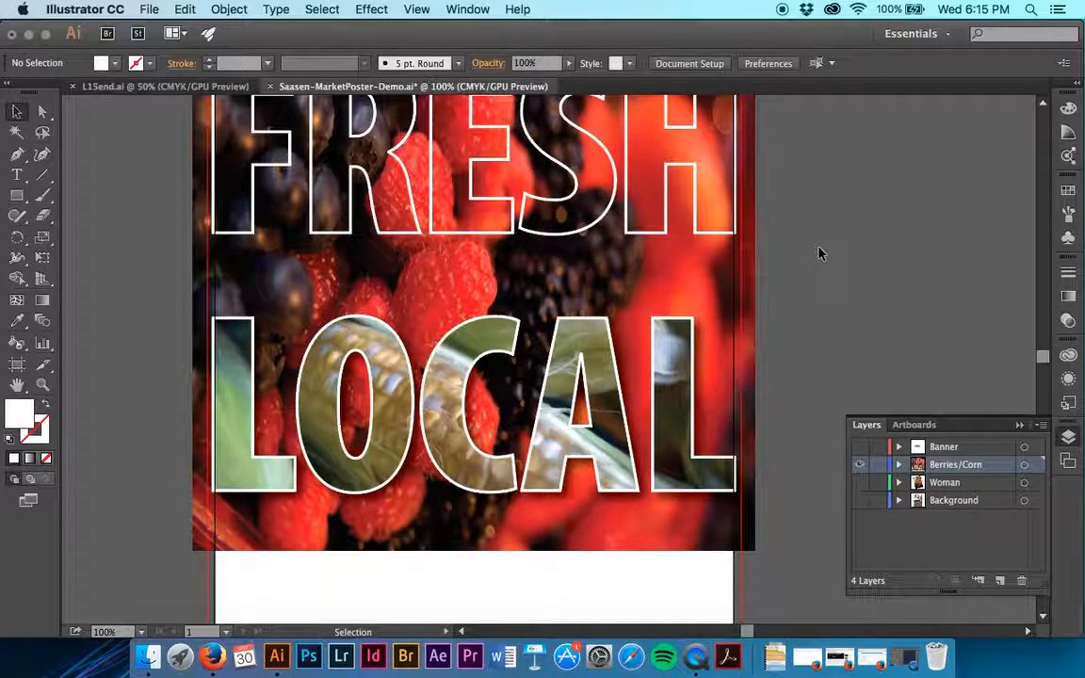
# Select the remaining berries image and open Adjust Color Balance for it with the preview turned on
pyautogui.click(712, 293)
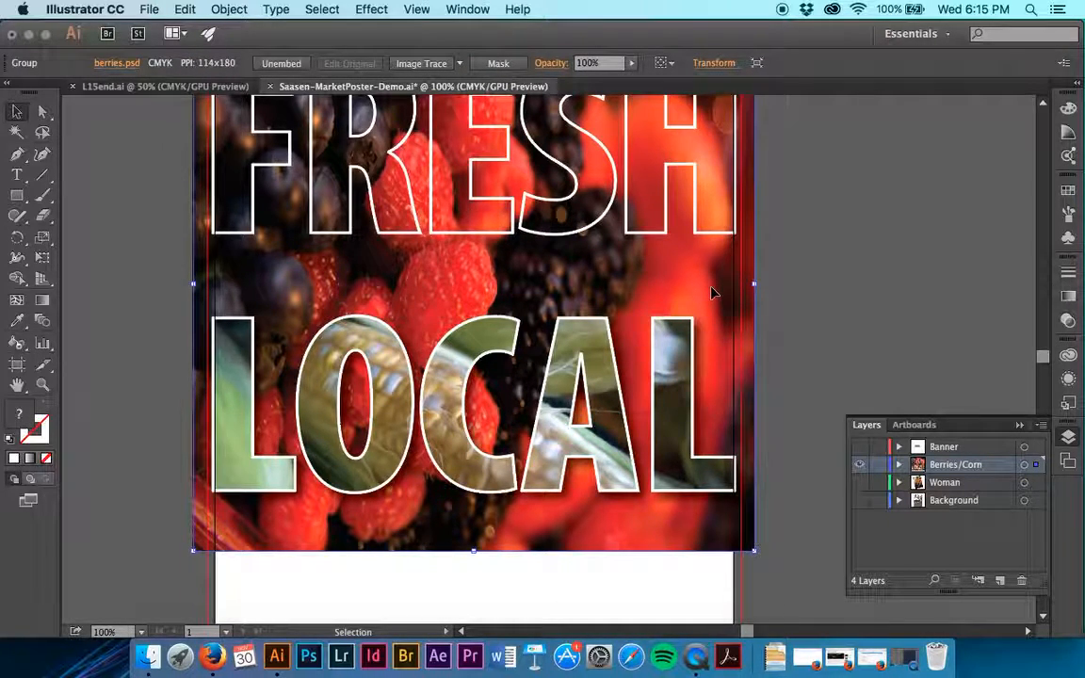
pyautogui.click(186, 9)
pyautogui.moveTo(248, 287)
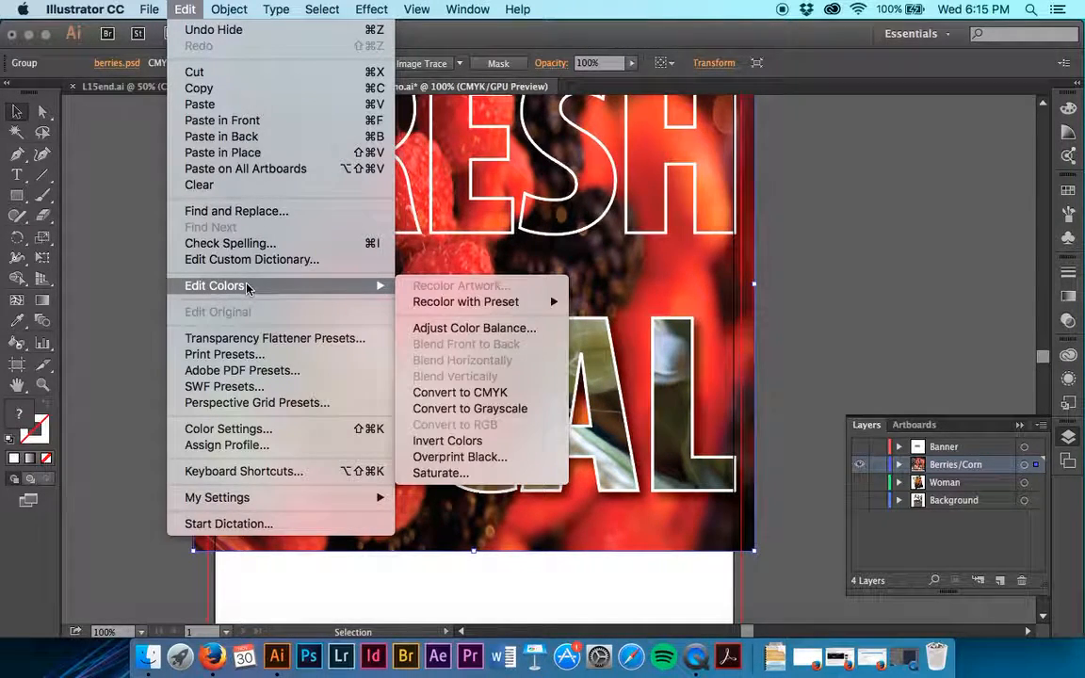
pyautogui.click(517, 332)
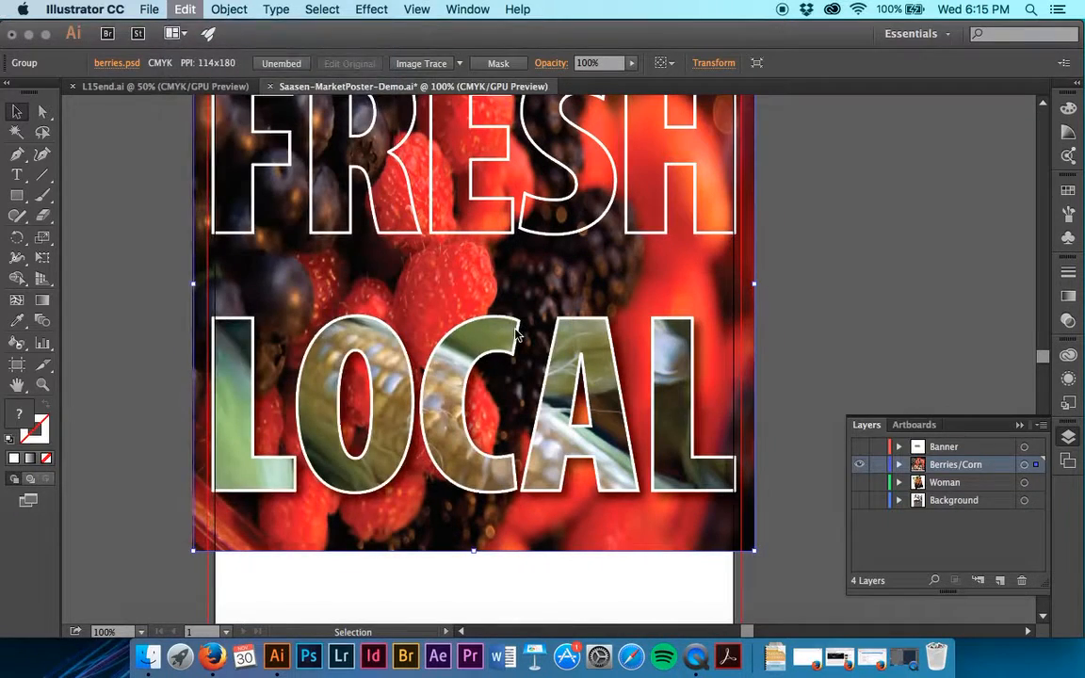
pyautogui.click(629, 412)
# Try a colour shift on the berries image with cyan 48%, magenta -52%, yellow 63% and black -15%
pyautogui.moveTo(757, 230); pyautogui.dragTo(684, 252)
pyautogui.moveTo(754, 276); pyautogui.dragTo(705, 278)
pyautogui.moveTo(758, 311); pyautogui.dragTo(806, 275)
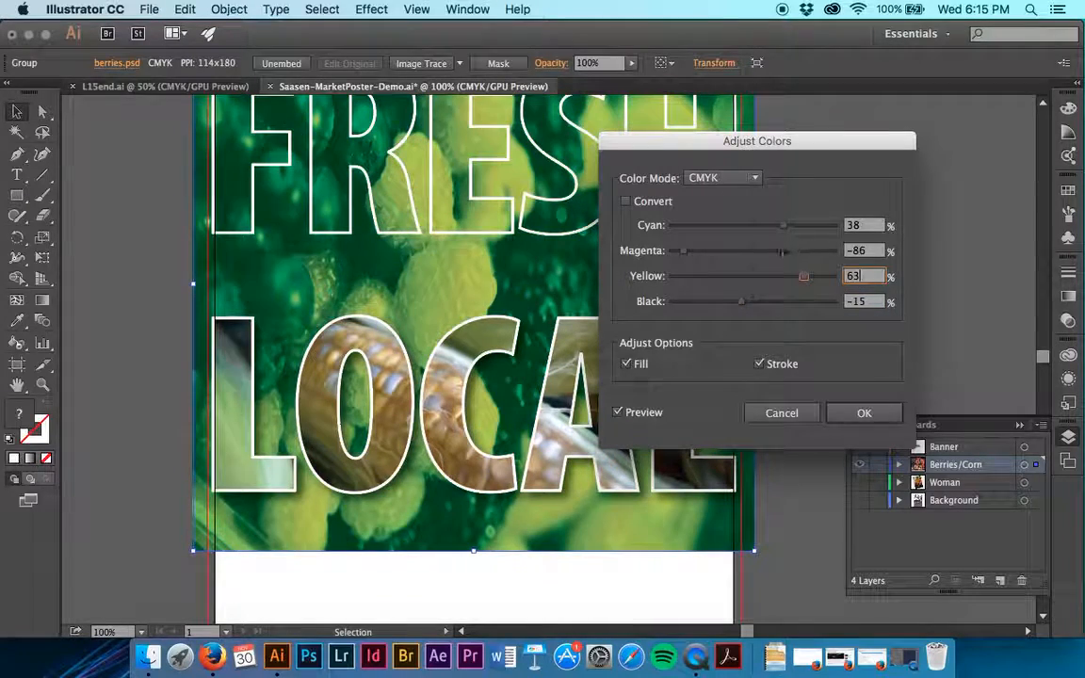
pyautogui.moveTo(684, 251); pyautogui.dragTo(710, 249)
pyautogui.moveTo(784, 226)
pyautogui.mouseDown()
pyautogui.moveTo(736, 229)
pyautogui.moveTo(793, 229)
pyautogui.mouseUp()
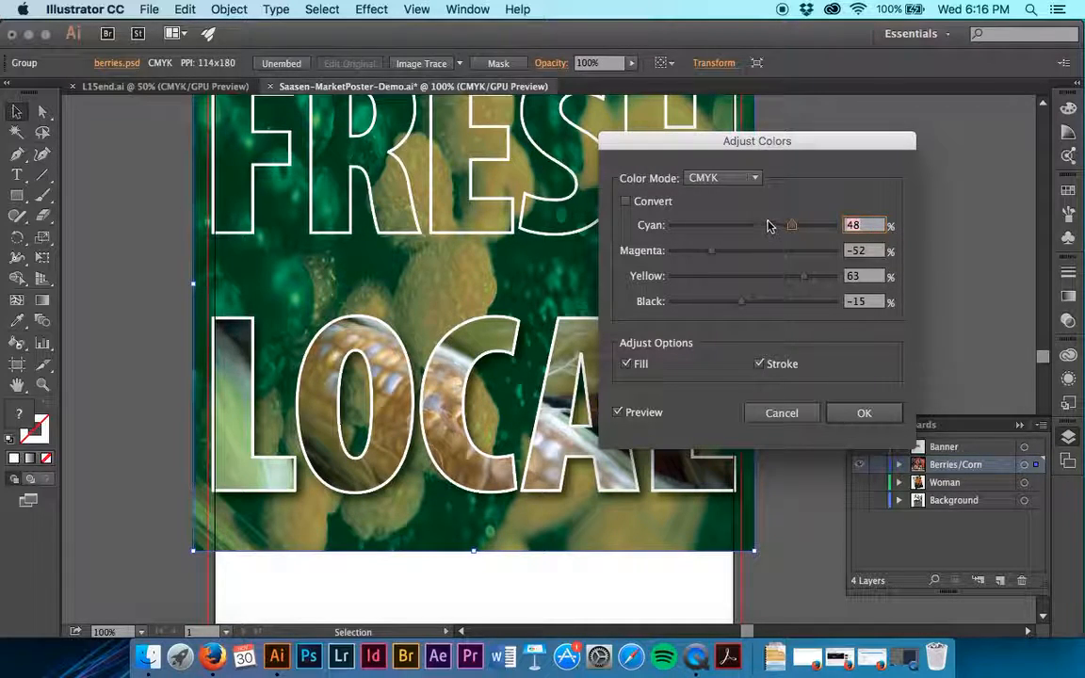
# Set the berries image's cyan, magenta and yellow to -30% and black to 0%, and apply the colour adjustment
pyautogui.write('-30')
pyautogui.press('Tab')
pyautogui.write('-30')
pyautogui.press('Tab')
pyautogui.write('-3')
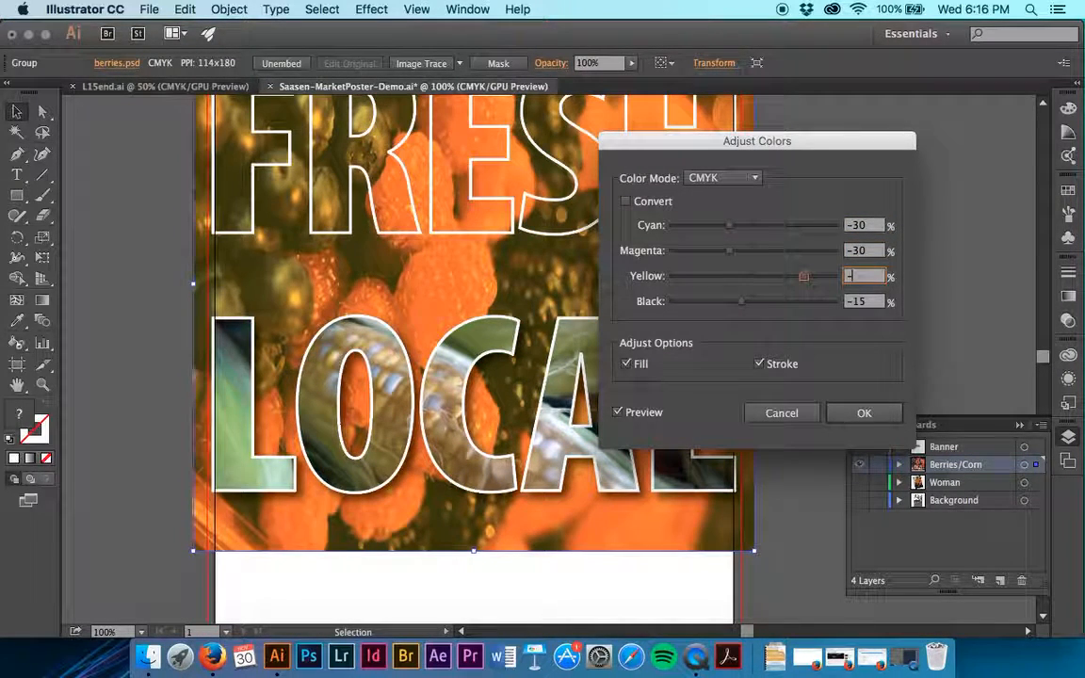
pyautogui.write('0')
pyautogui.press('Tab')
pyautogui.write('0')
pyautogui.press('Tab')
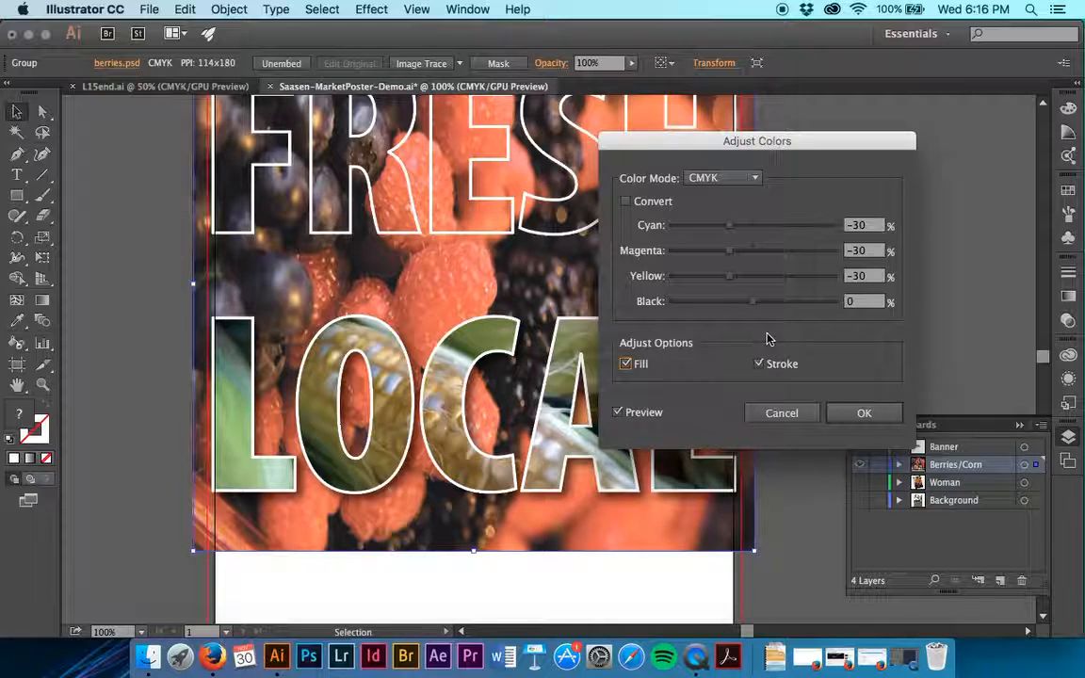
pyautogui.click(864, 415)
# Clear the selection and save the poster document
pyautogui.scroll(5, 841, 332)
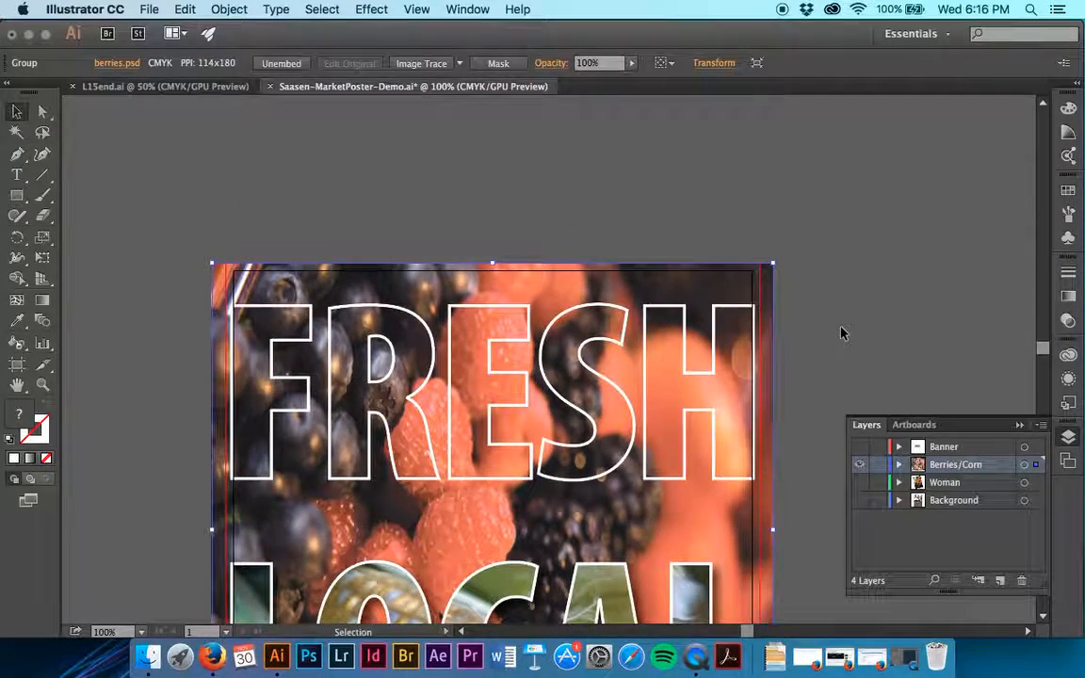
pyautogui.press('super+shift+a')
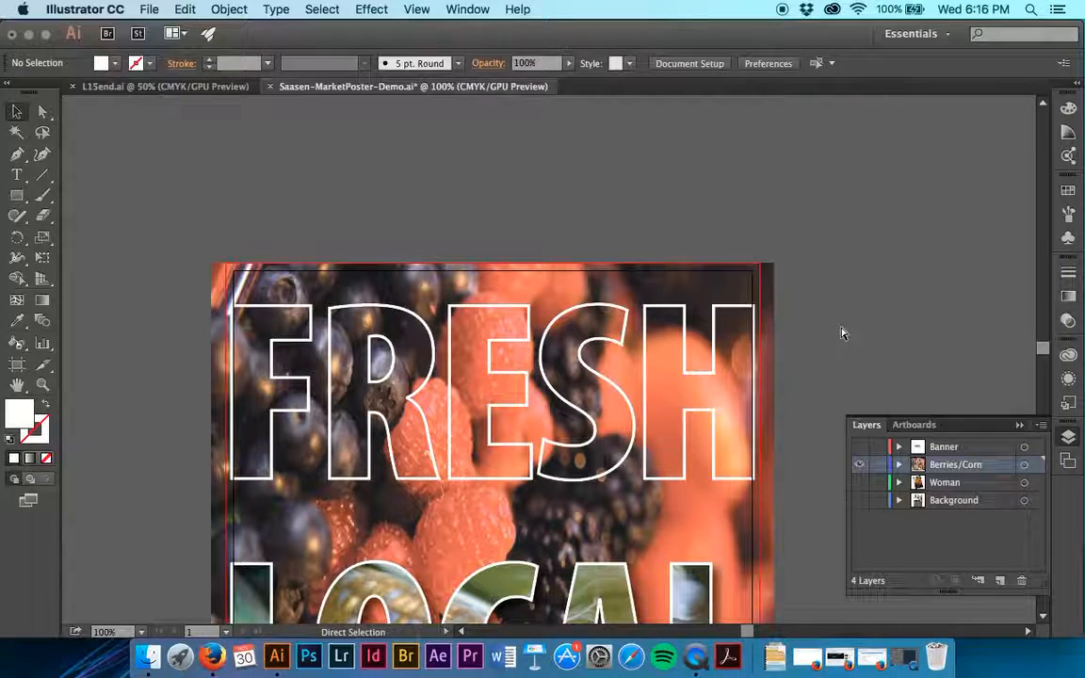
pyautogui.press('super+s')
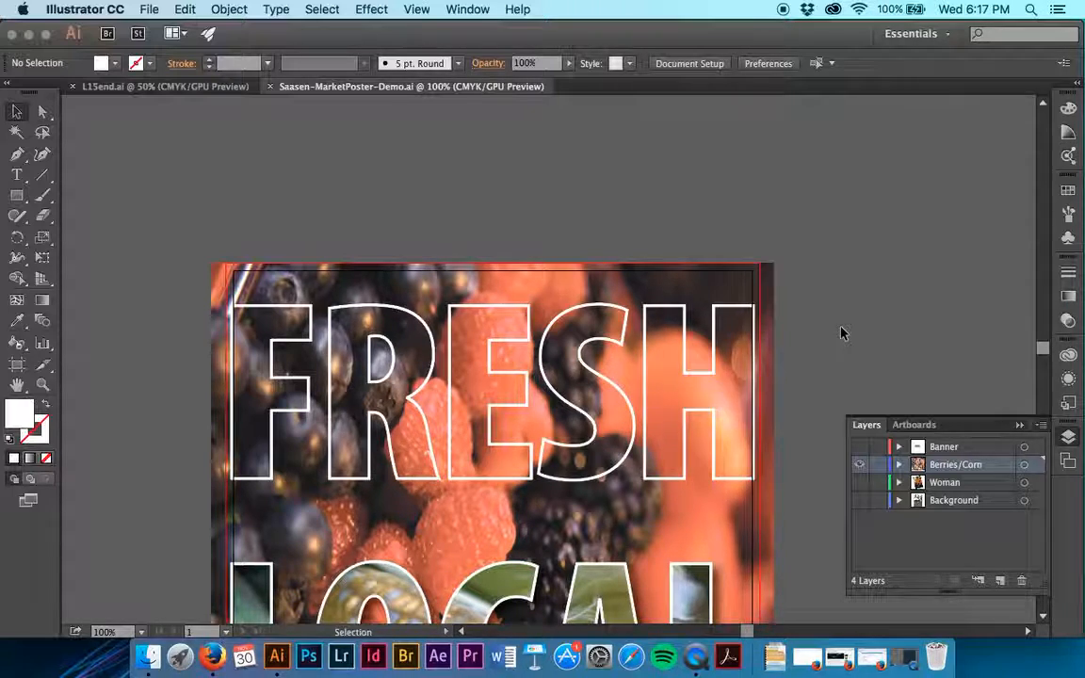
# Apply a clipping mask to the visible berries image and expand the Berries/Corn layer
pyautogui.click(770, 310)
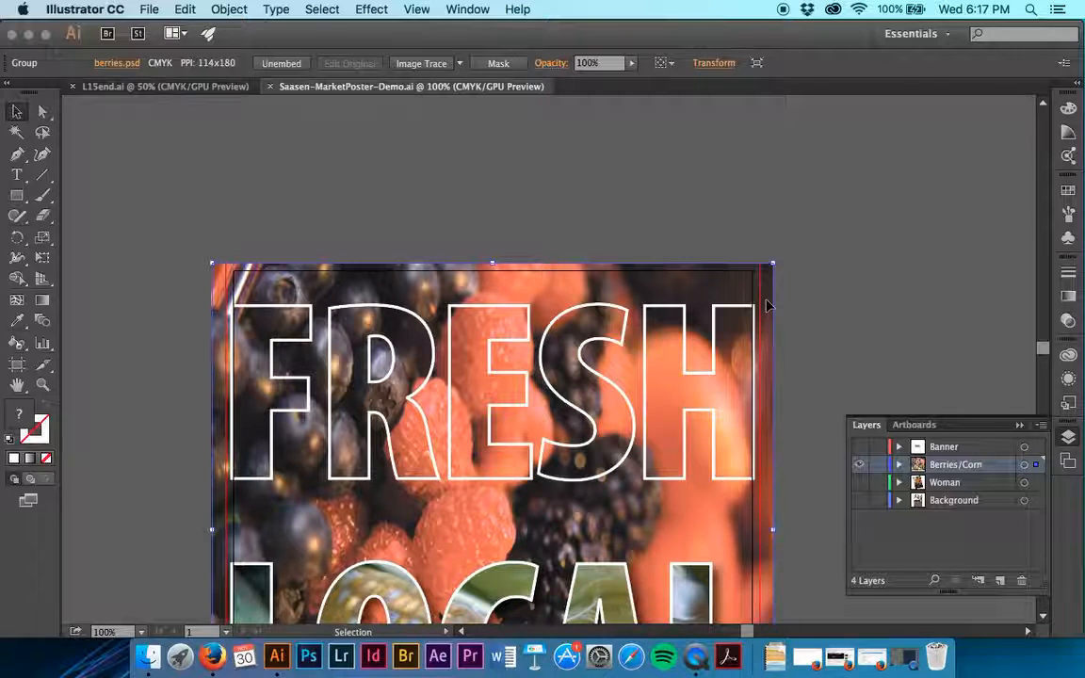
pyautogui.click(513, 66)
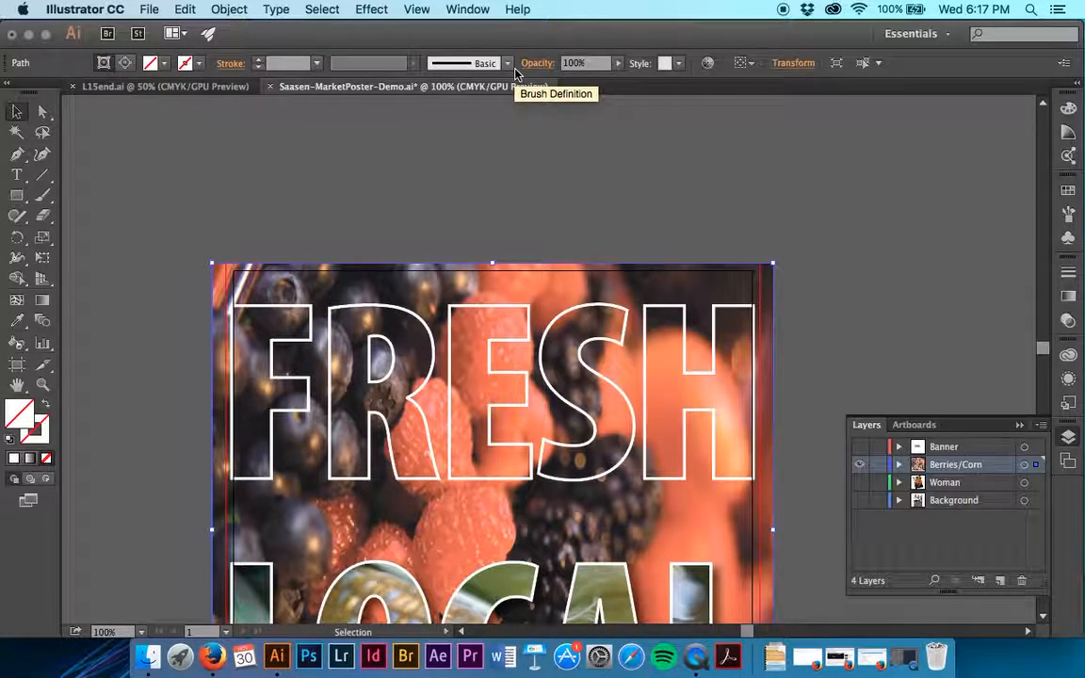
pyautogui.click(899, 464)
pyautogui.scroll(-1, 902, 509)
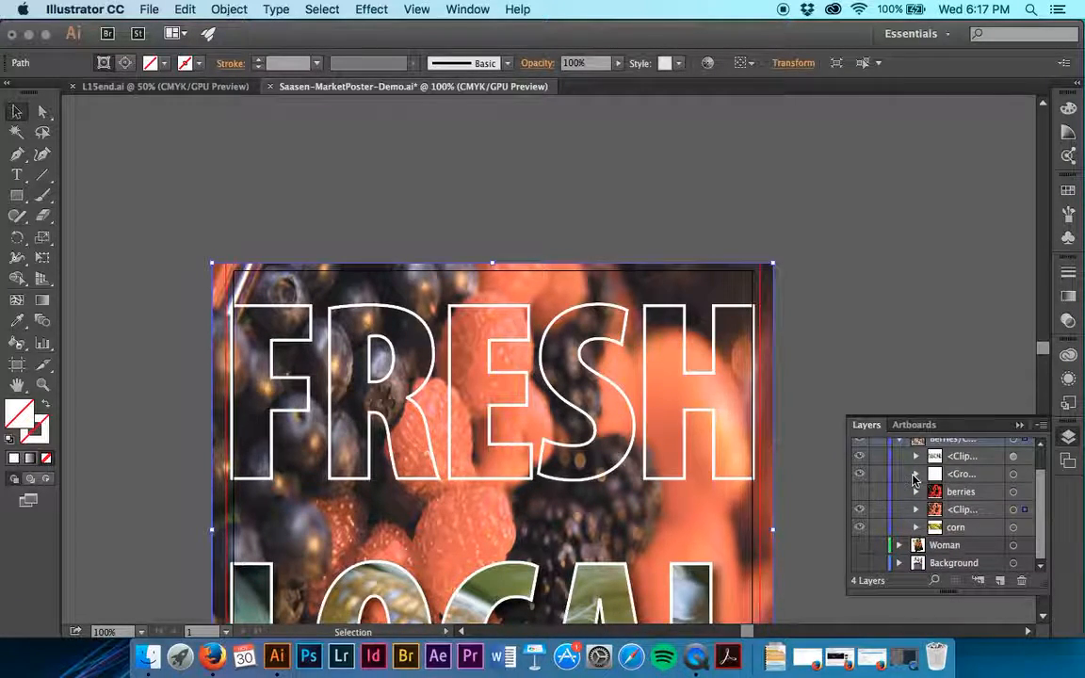
# Examine the contents of the hidden berries sublayer, the letter group and the LOCAL clip group within the Berries/Corn layer
pyautogui.click(917, 491)
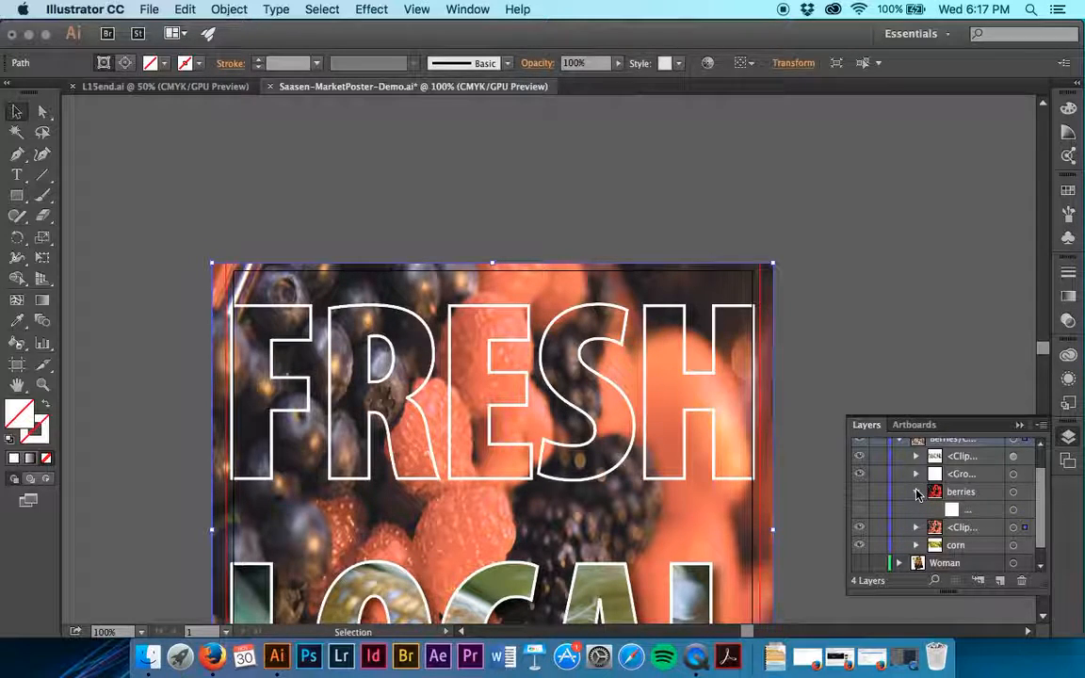
pyautogui.click(917, 492)
pyautogui.click(917, 475)
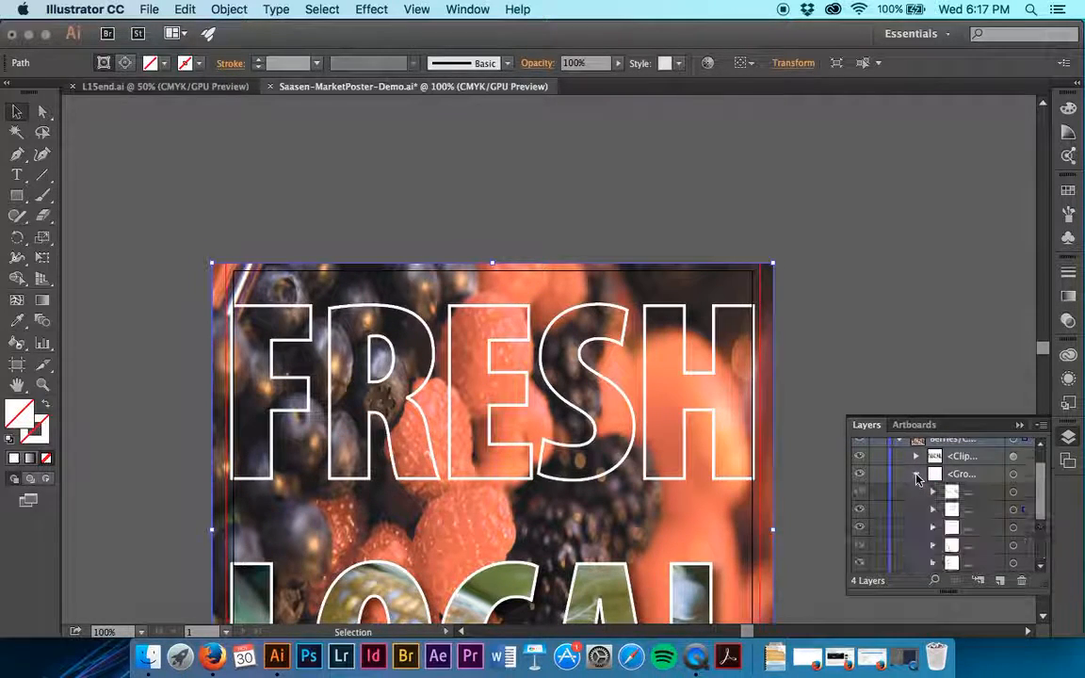
pyautogui.click(916, 475)
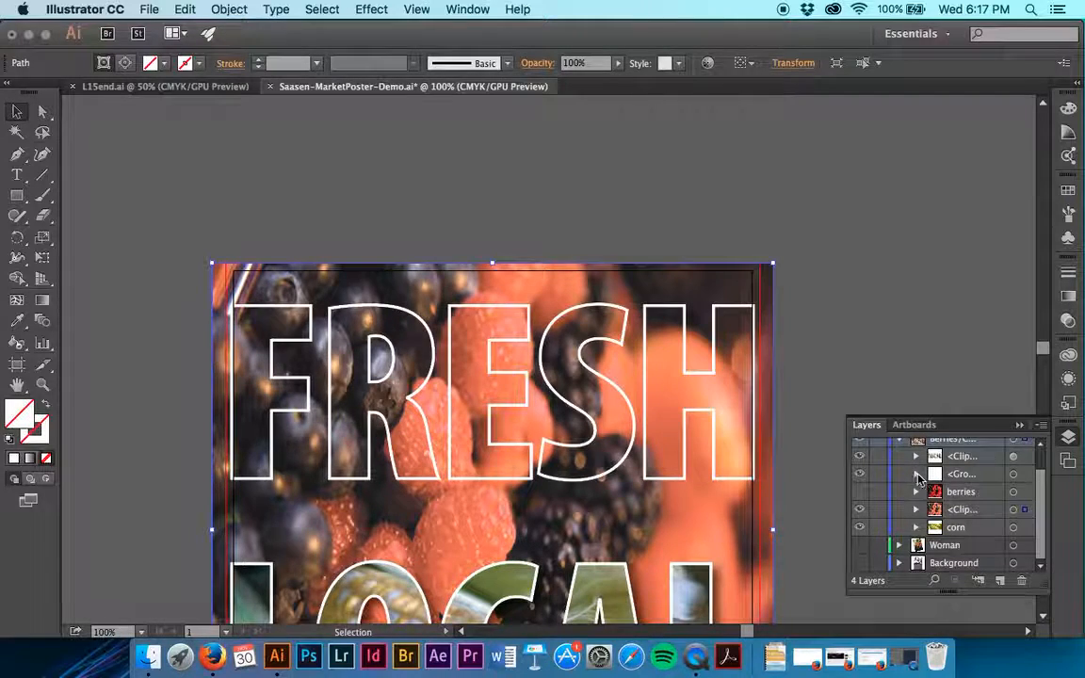
pyautogui.click(977, 480)
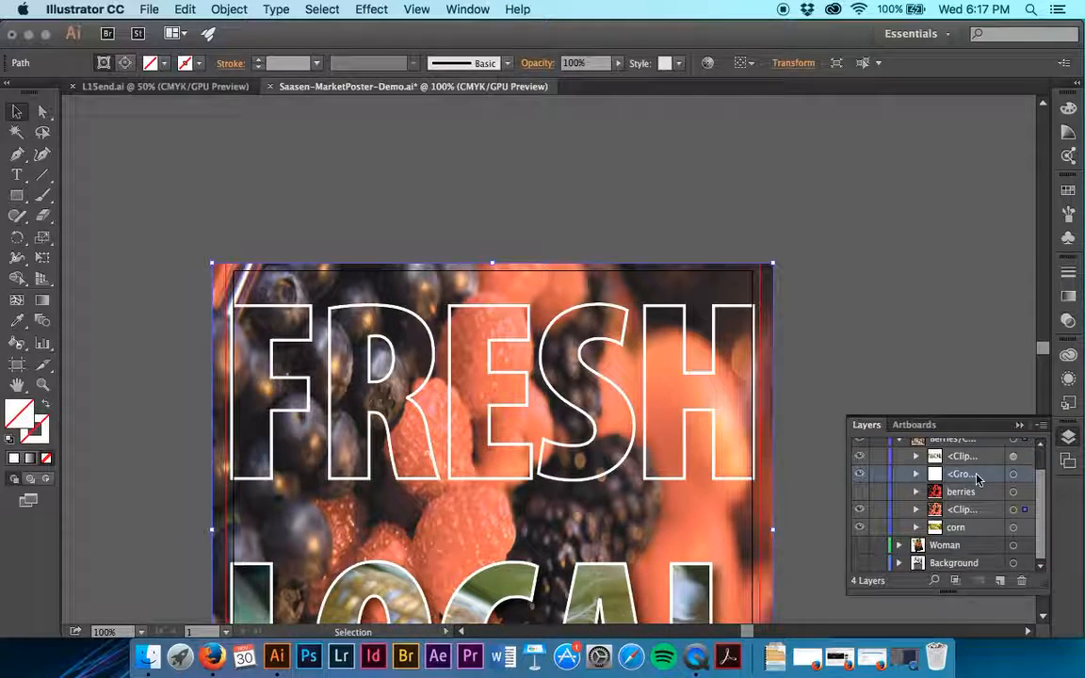
pyautogui.click(916, 475)
pyautogui.scroll(-2, 935, 528)
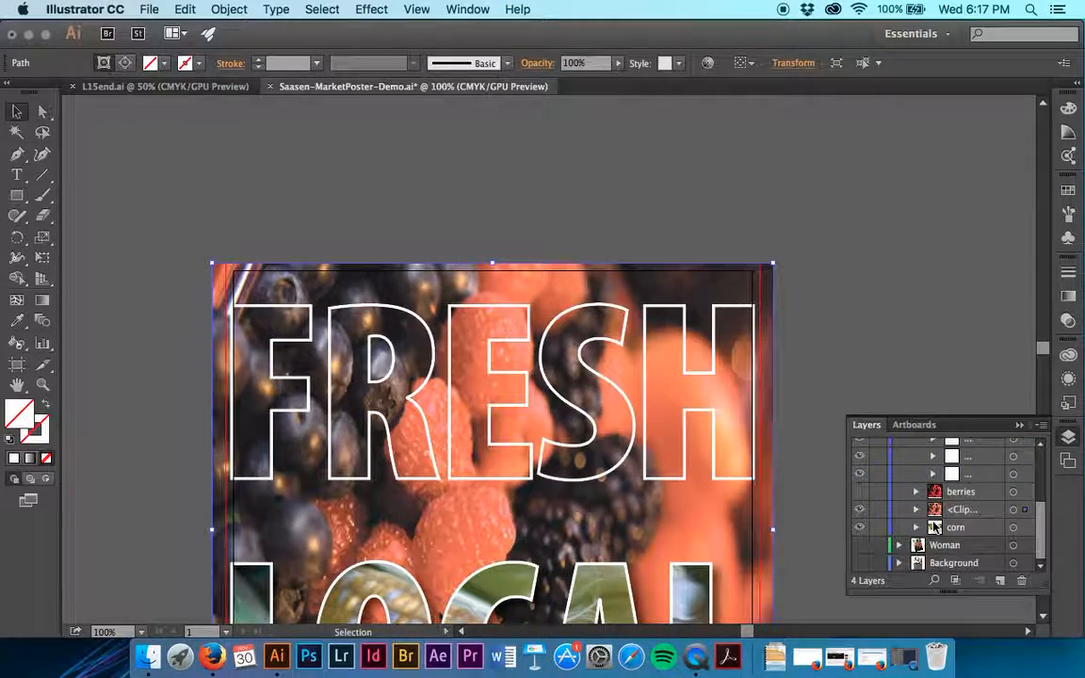
pyautogui.scroll(3, 936, 527)
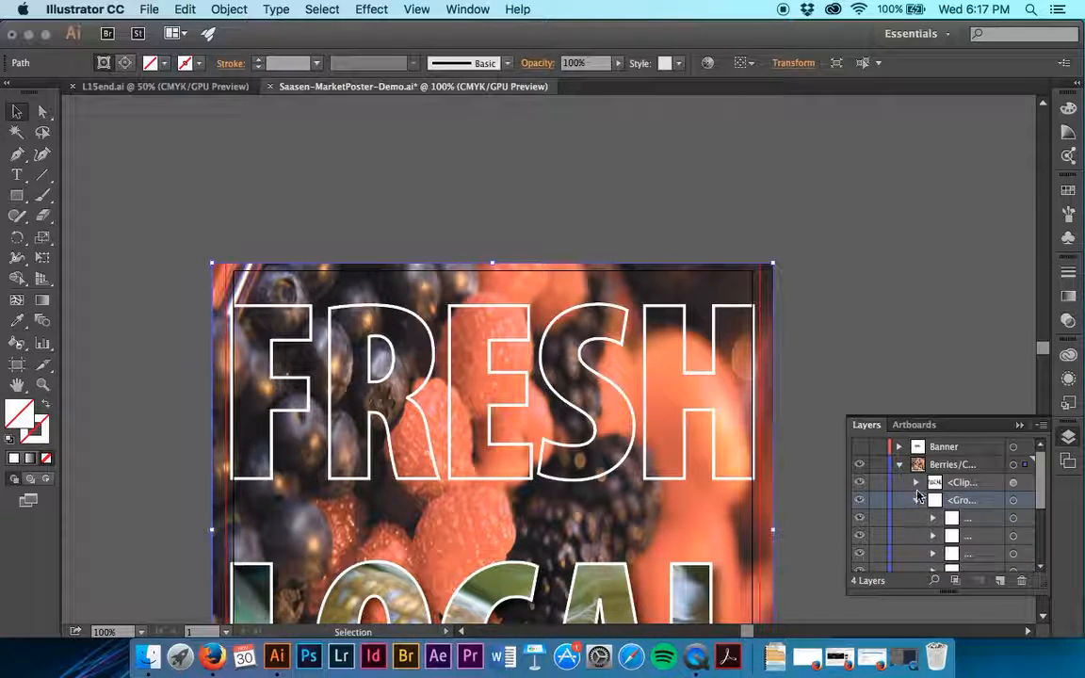
pyautogui.click(917, 501)
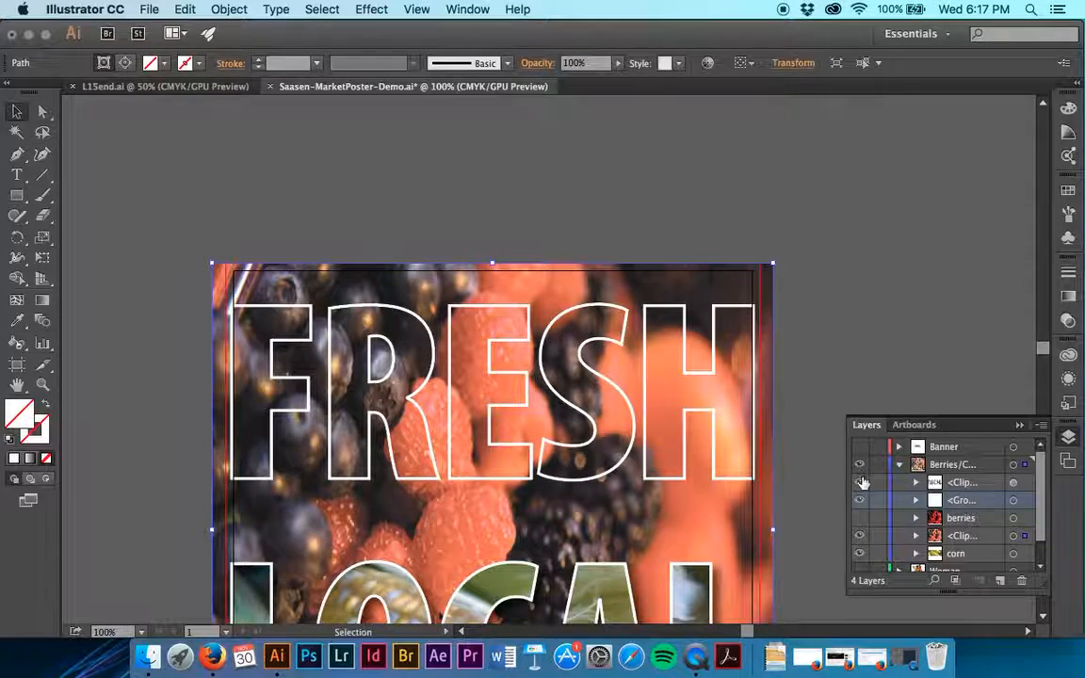
pyautogui.click(859, 502)
pyautogui.click(859, 502)
pyautogui.click(972, 485)
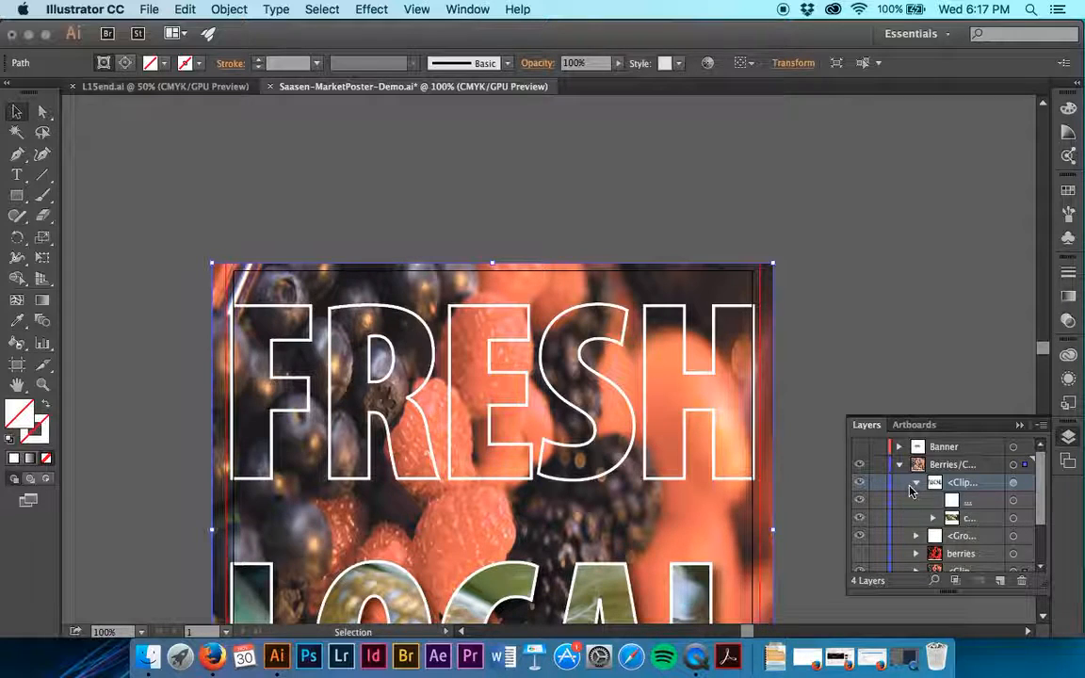
pyautogui.click(916, 482)
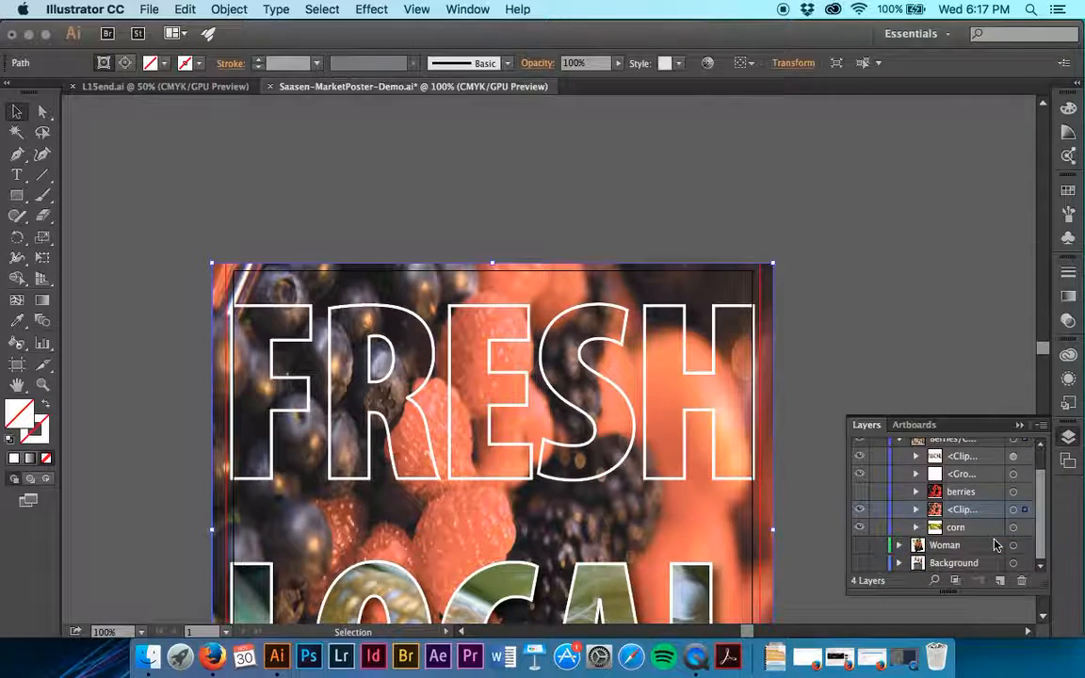
# Inspect the berries clip group by toggling the visibility of its clipping path and masked image, and widen the layer list
pyautogui.click(916, 535)
pyautogui.scroll(-2, 929, 525)
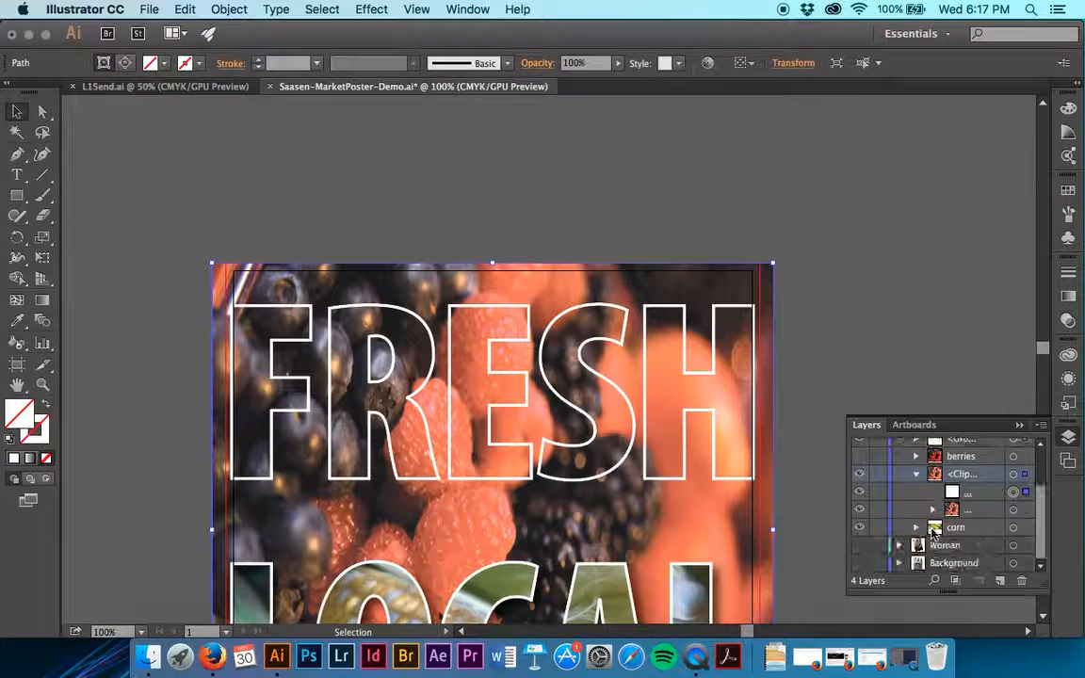
pyautogui.click(861, 494)
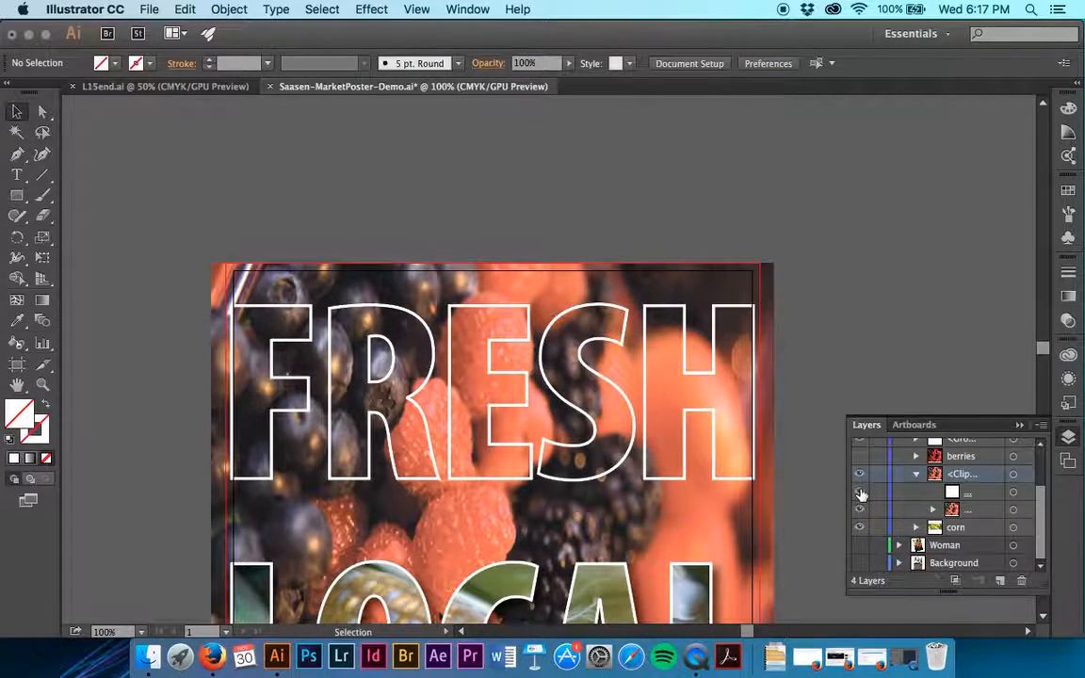
pyautogui.click(860, 511)
pyautogui.click(860, 513)
pyautogui.click(859, 511)
pyautogui.click(859, 512)
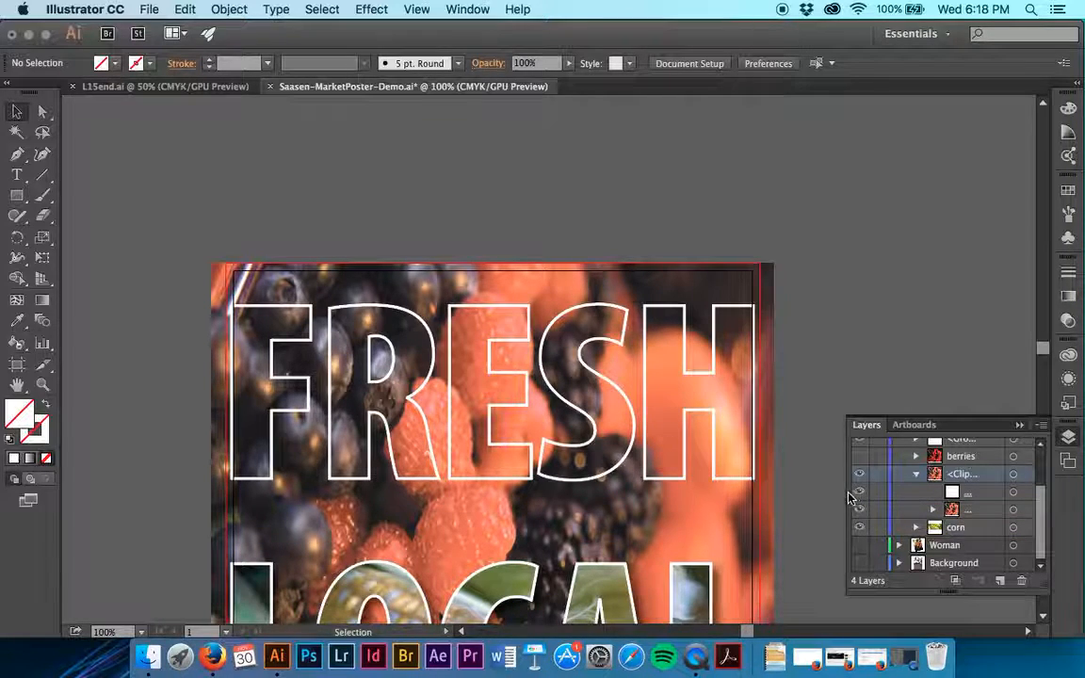
pyautogui.moveTo(846, 493); pyautogui.dragTo(800, 492)
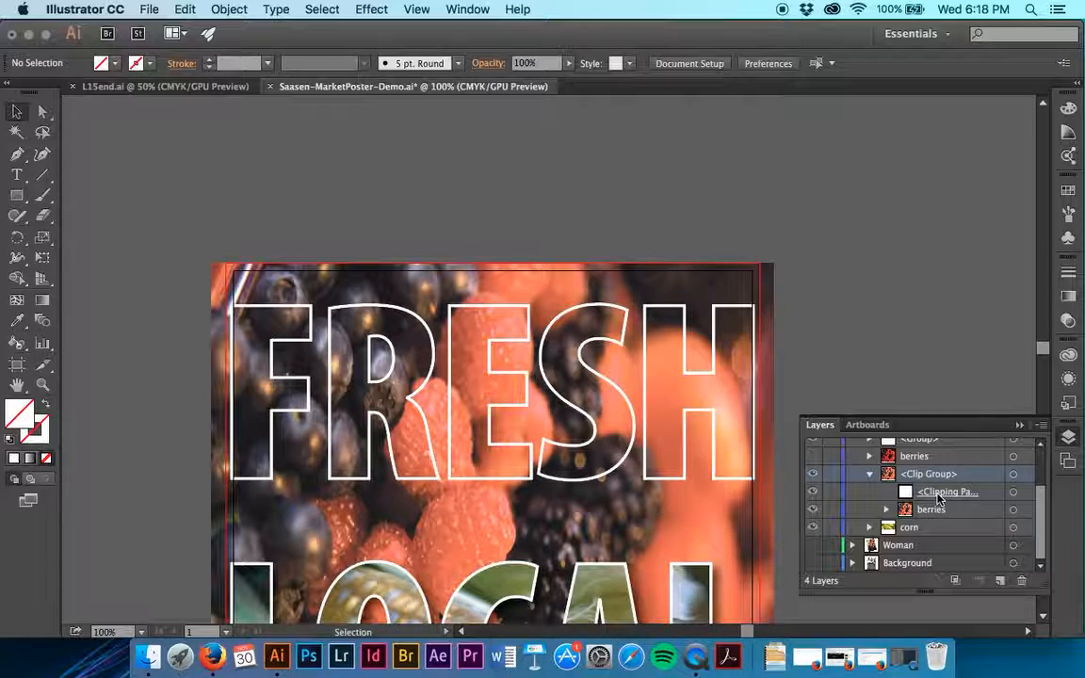
# Select the berries clip group and switch from editing its contents to editing its clipping path
pyautogui.click(763, 303)
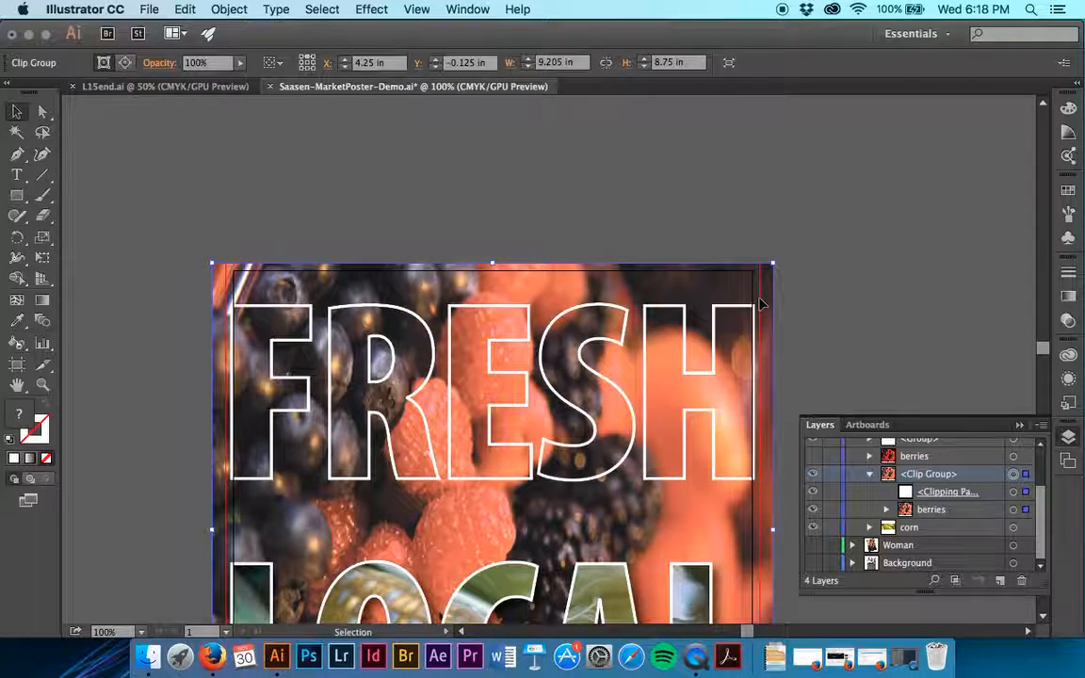
pyautogui.click(125, 64)
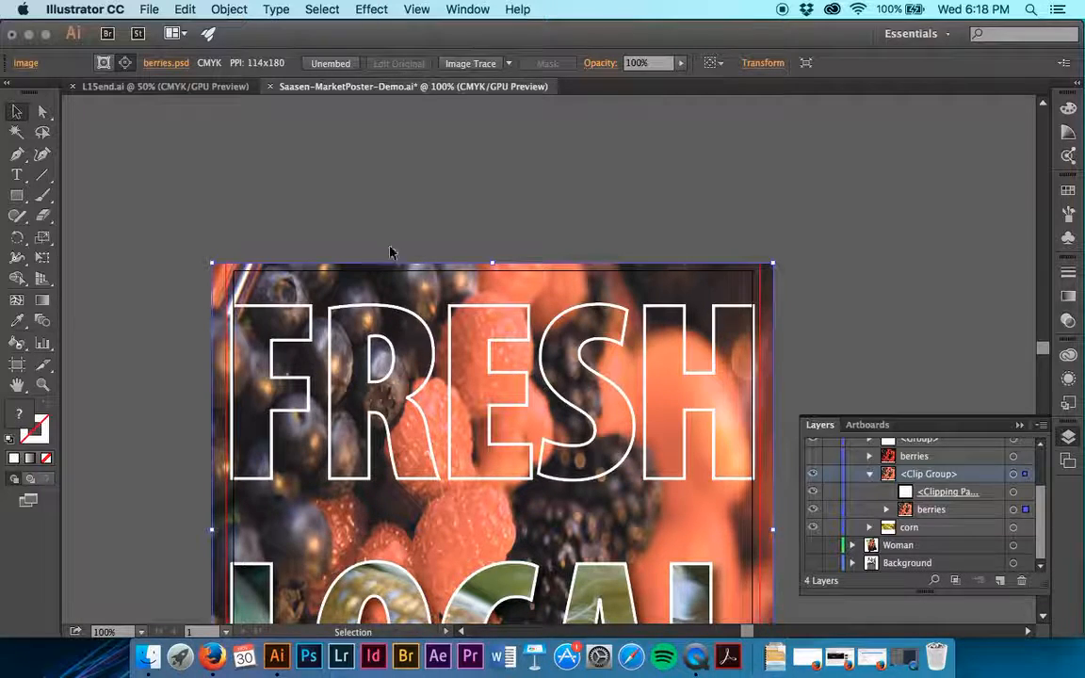
pyautogui.click(105, 63)
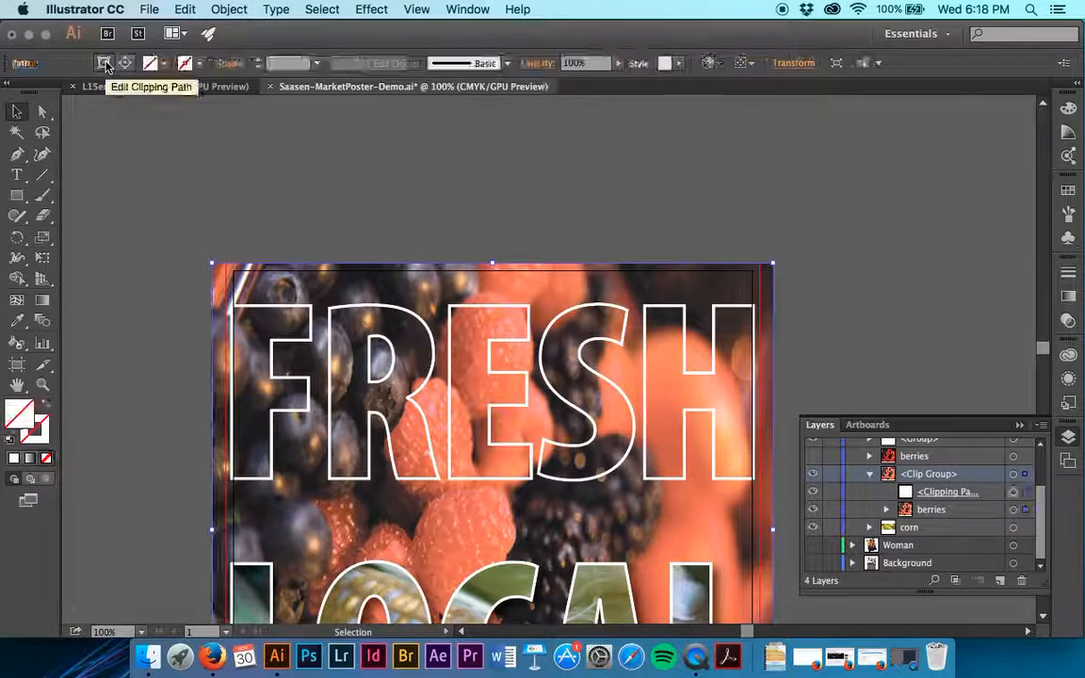
# In Outline view, raise the lower edge of the berries clipping path to the upper edge of the corn image
pyautogui.click(413, 7)
pyautogui.click(443, 29)
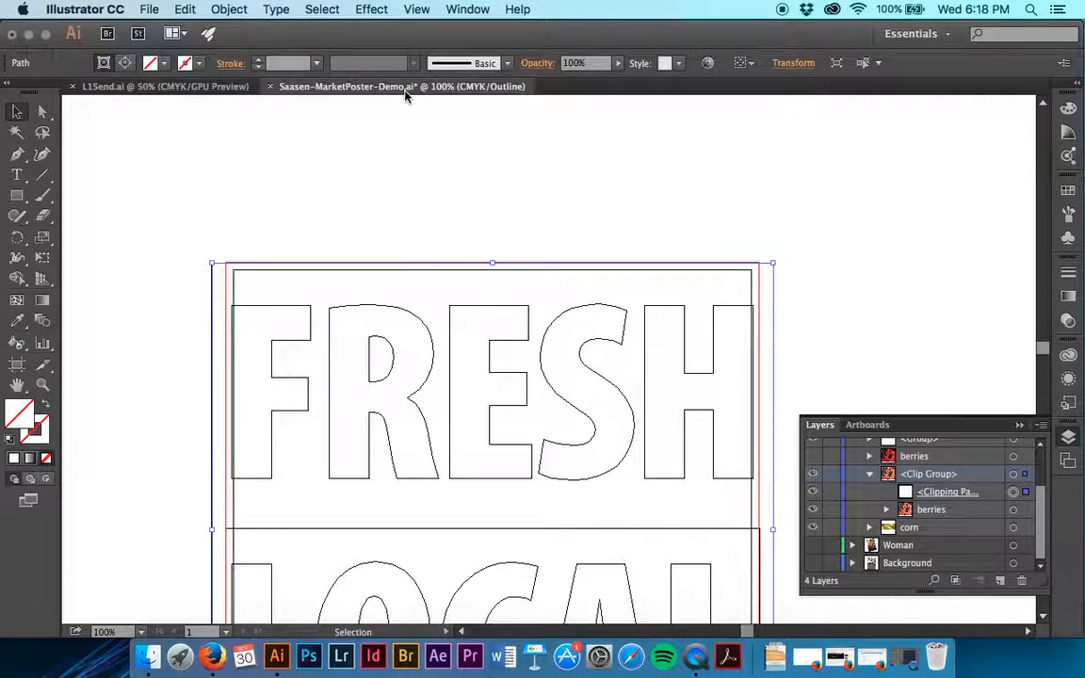
pyautogui.scroll(-3, 402, 254)
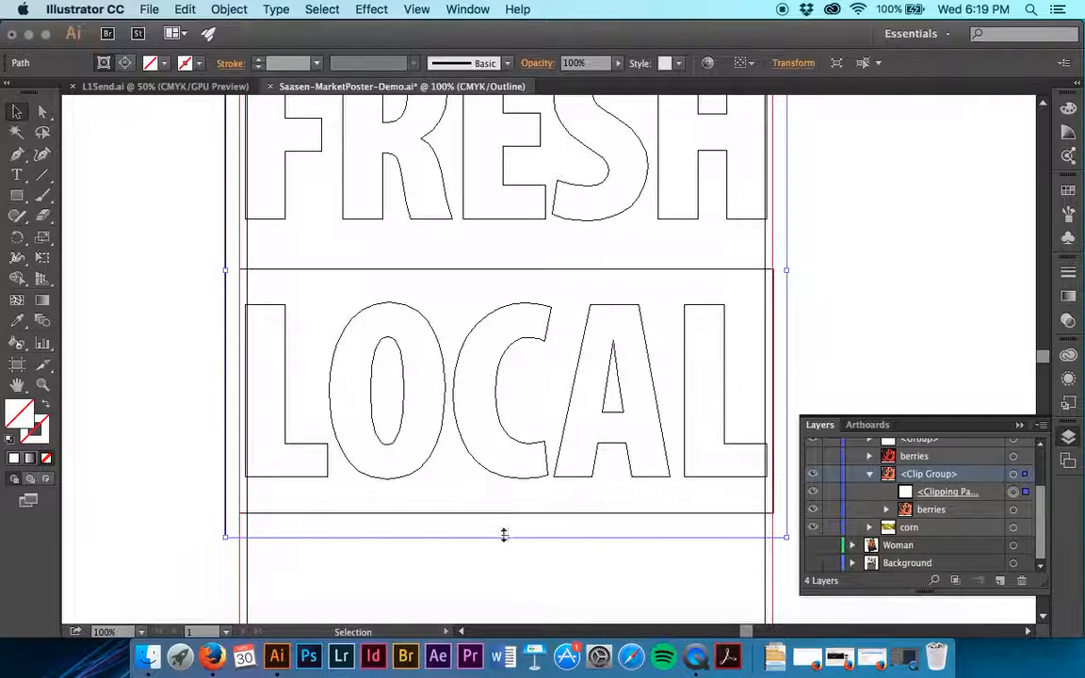
pyautogui.moveTo(506, 537); pyautogui.dragTo(515, 271)
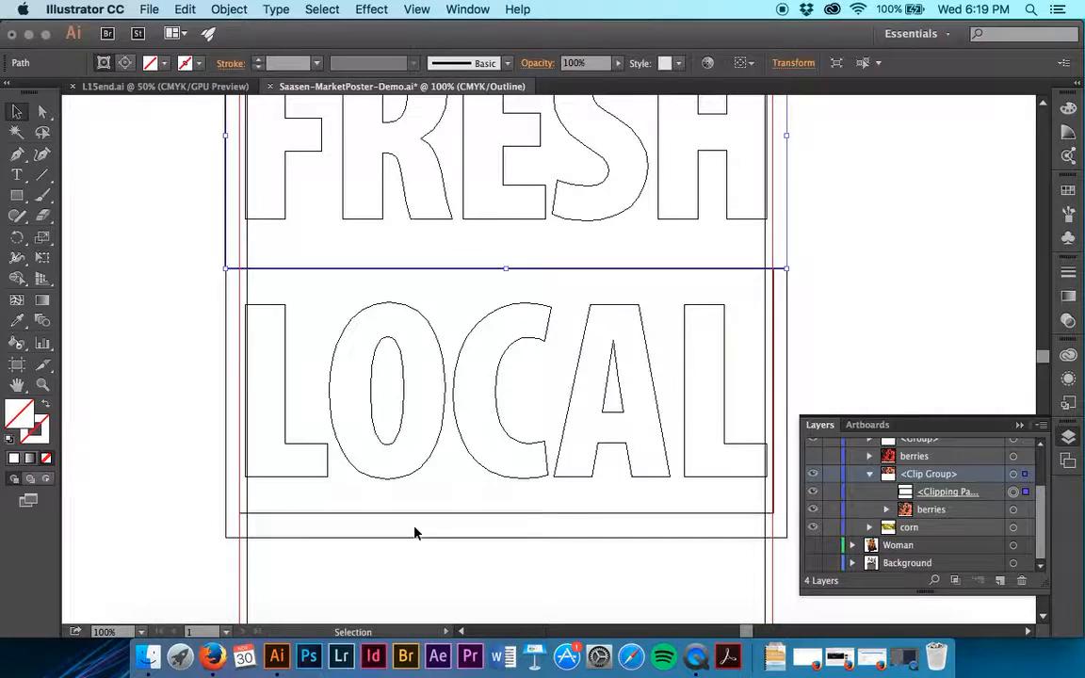
pyautogui.hscroll(3, 429, 532)
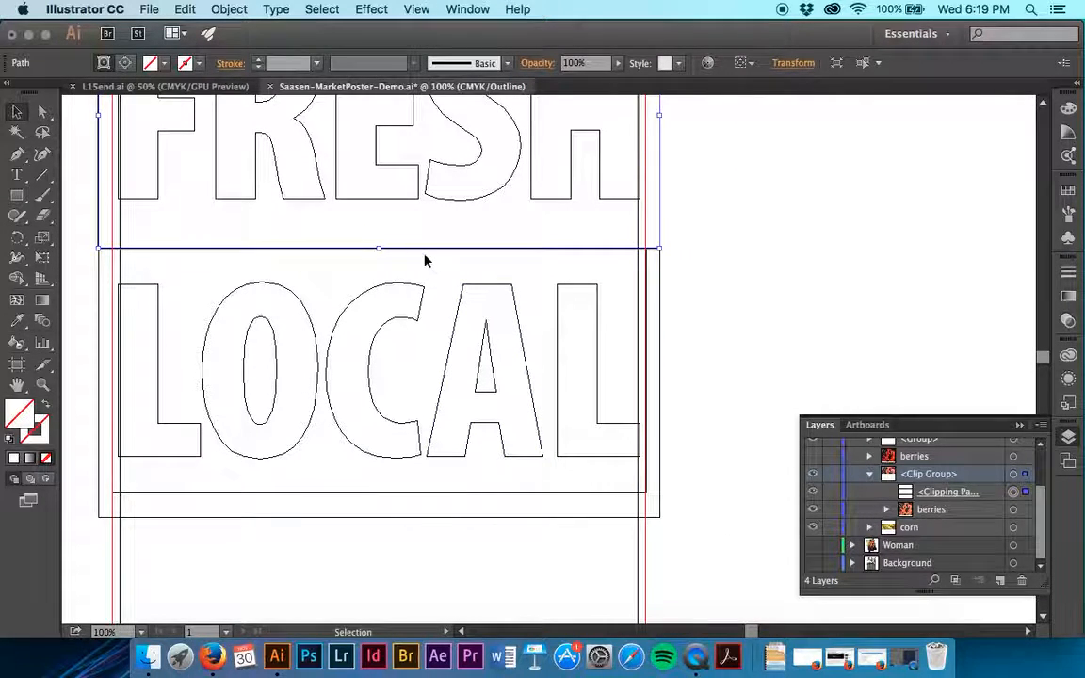
pyautogui.scroll(3, 421, 249)
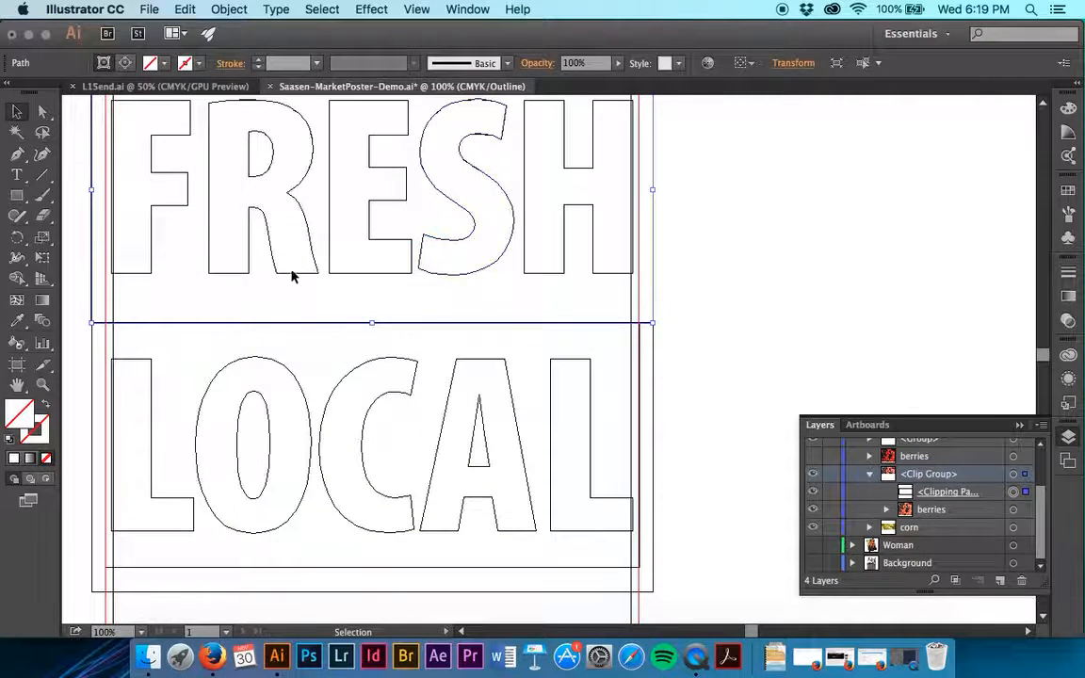
pyautogui.scroll(4, 347, 217)
pyautogui.hscroll(-3, 346, 216)
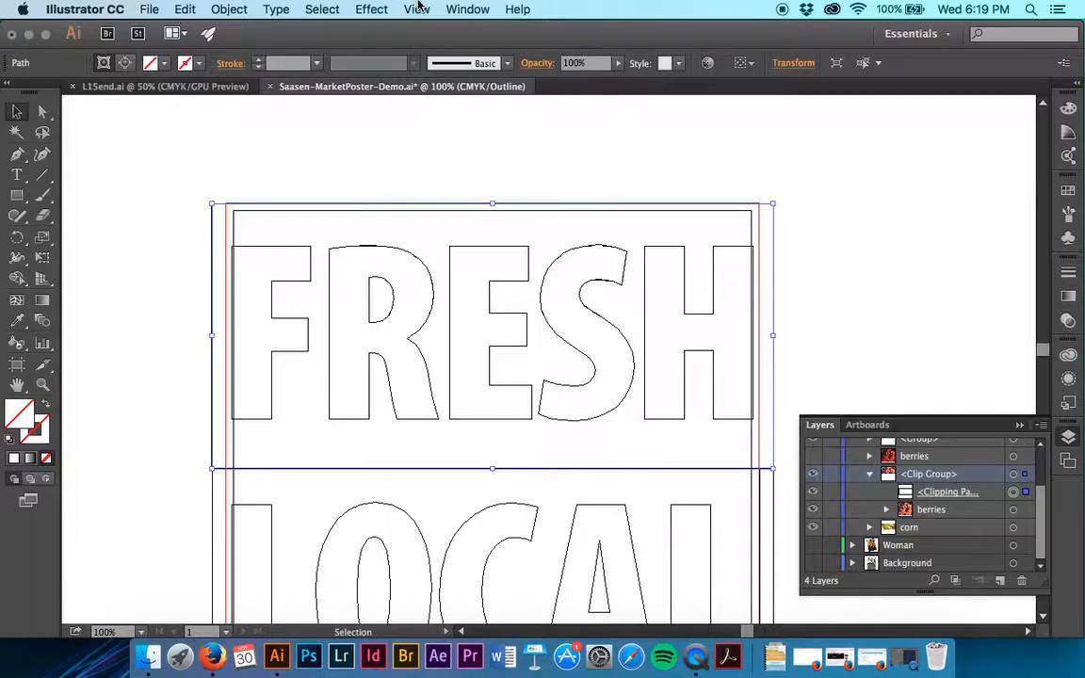
# Return to preview and narrow the berries clipping path evenly on both sides to the poster's bleed edges
pyautogui.click(416, 8)
pyautogui.click(427, 32)
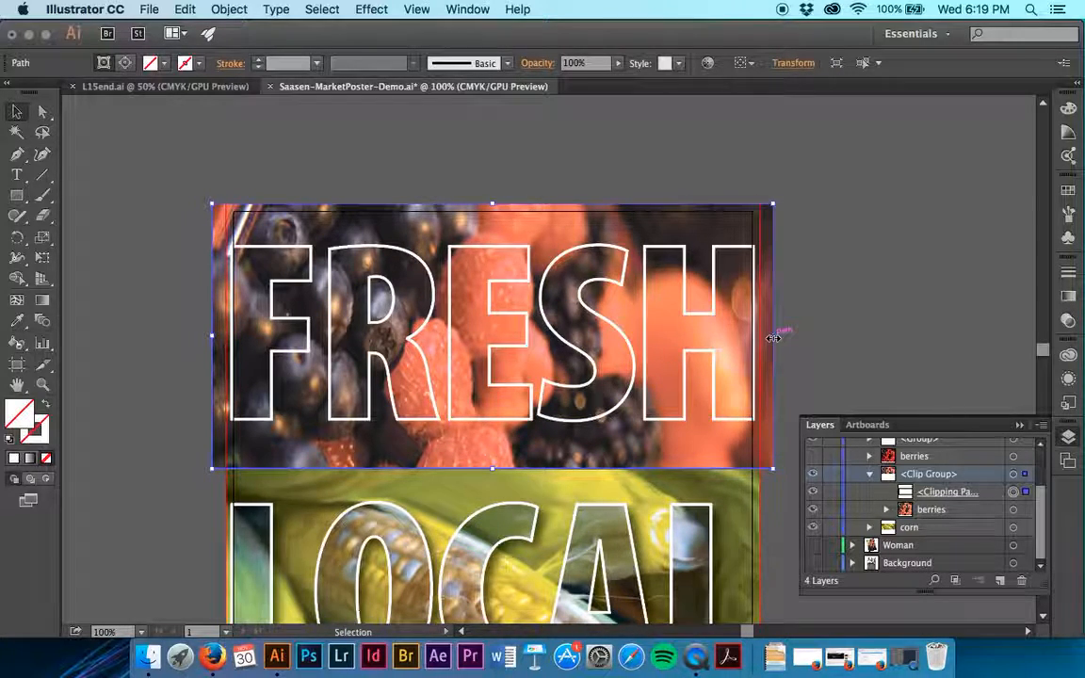
pyautogui.moveTo(773, 337); pyautogui.dragTo(763, 339)
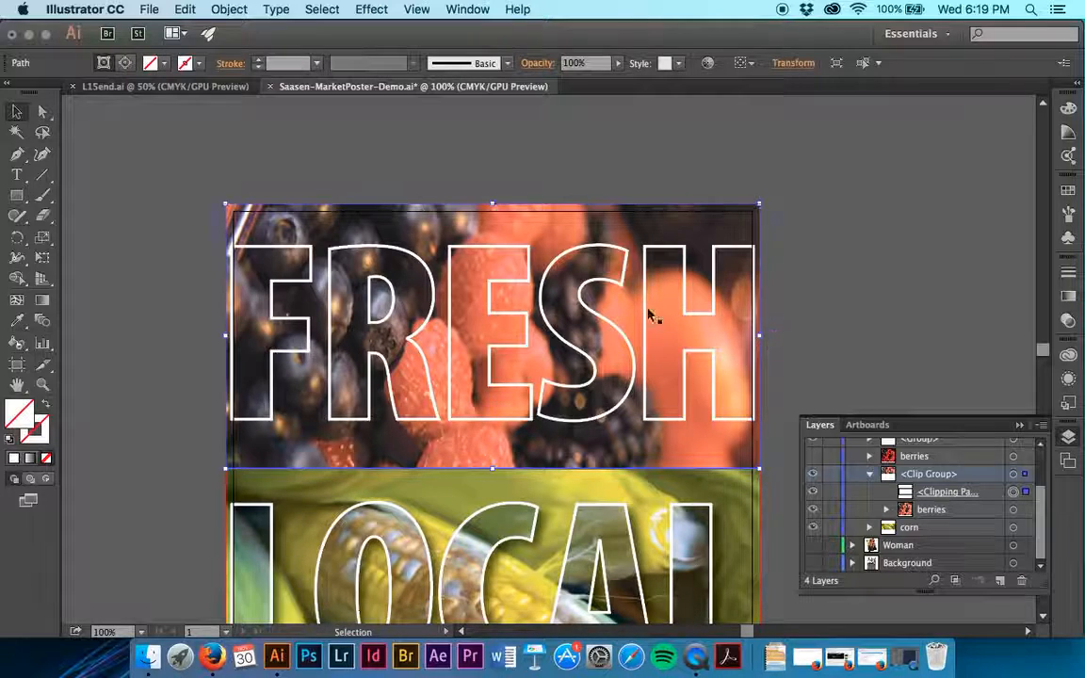
# Switch to editing the clip group's contents and shift the berries image inside its mask
pyautogui.click(121, 67)
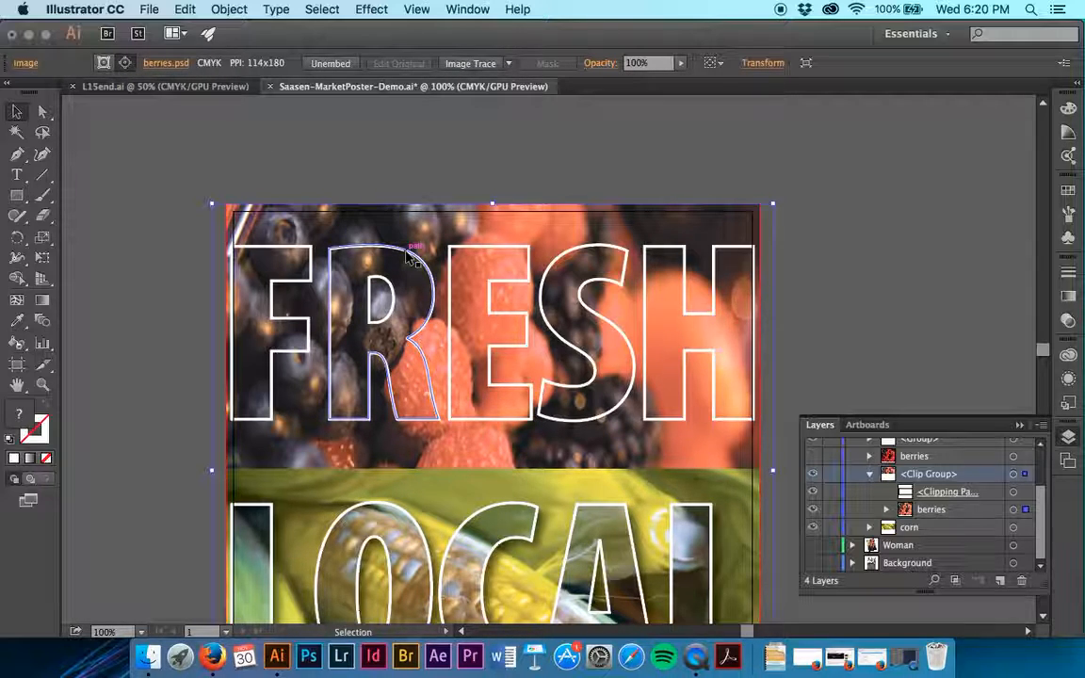
pyautogui.moveTo(541, 347)
pyautogui.mouseDown()
pyautogui.moveTo(538, 320)
pyautogui.moveTo(483, 346)
pyautogui.moveTo(476, 382)
pyautogui.moveTo(519, 356)
pyautogui.moveTo(549, 355)
pyautogui.mouseUp()
pyautogui.press('super+z')
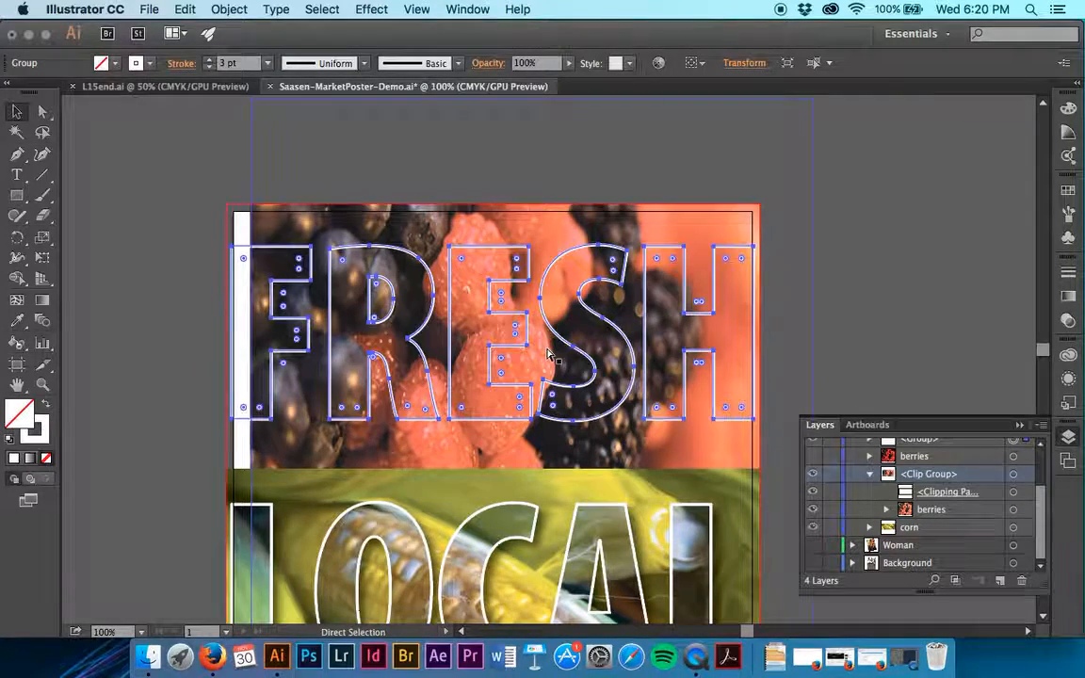
# Try moving the whole berries clip group together with its mask, and undo the moves
pyautogui.press('v')
pyautogui.click(545, 462)
pyautogui.moveTo(545, 462)
pyautogui.mouseDown()
pyautogui.moveTo(492, 456)
pyautogui.moveTo(562, 453)
pyautogui.moveTo(517, 454)
pyautogui.moveTo(528, 455)
pyautogui.mouseUp()
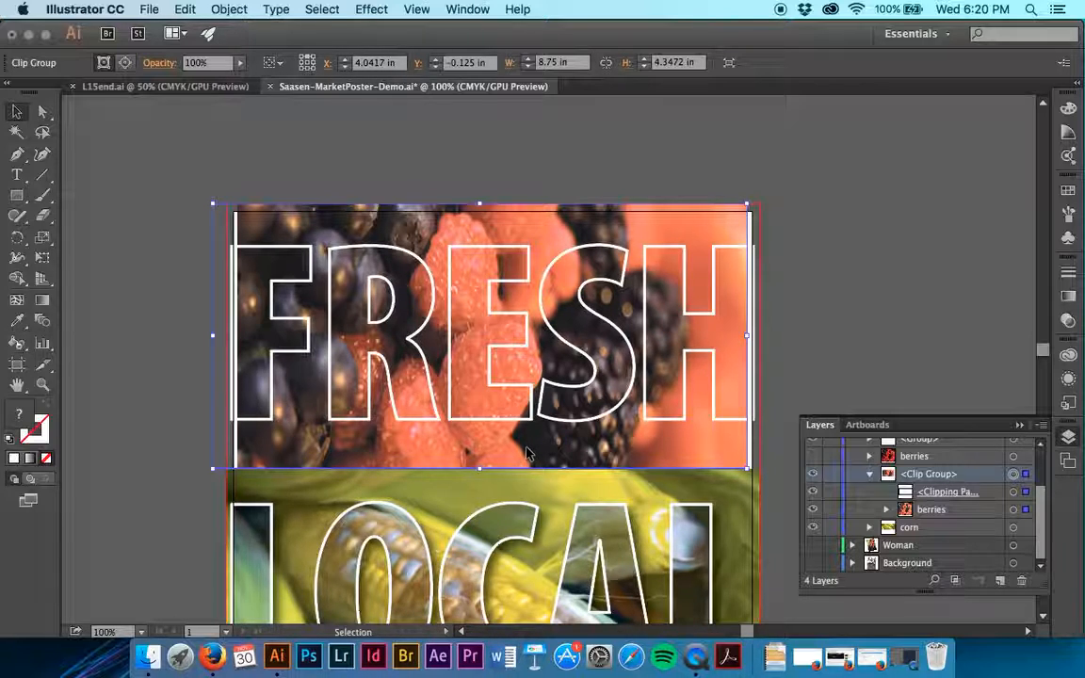
pyautogui.moveTo(528, 453); pyautogui.dragTo(605, 454)
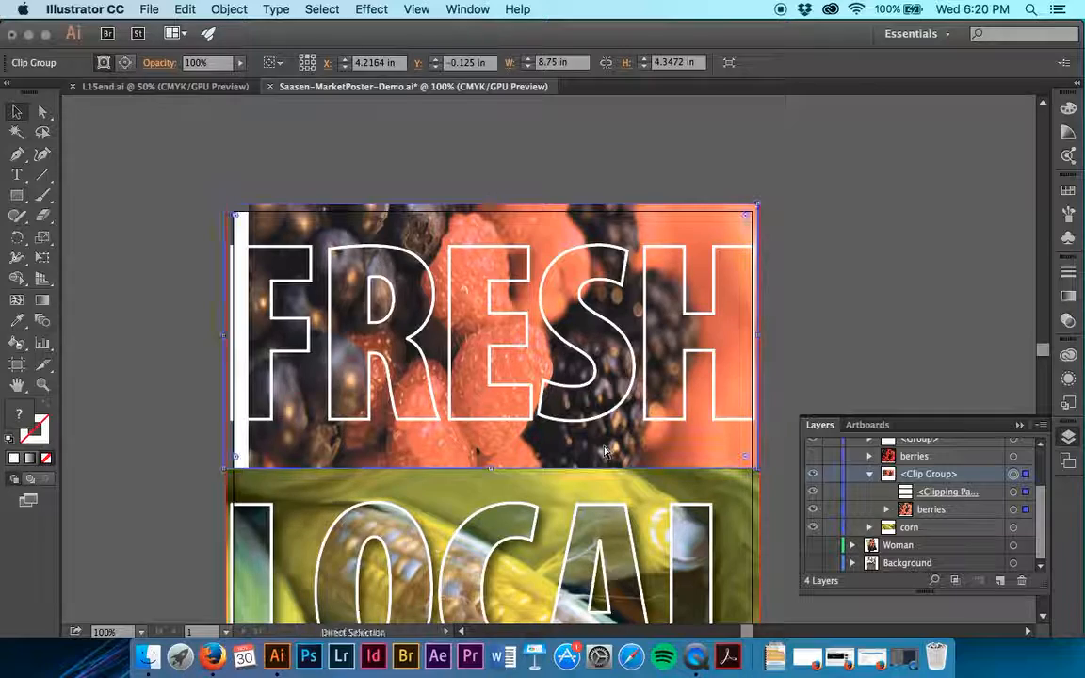
pyautogui.press('super+z')
pyautogui.press('super+z')
pyautogui.press('super+z')
pyautogui.press('super+z')
pyautogui.press('super+z')
pyautogui.press('super+z')
pyautogui.press('super+z')
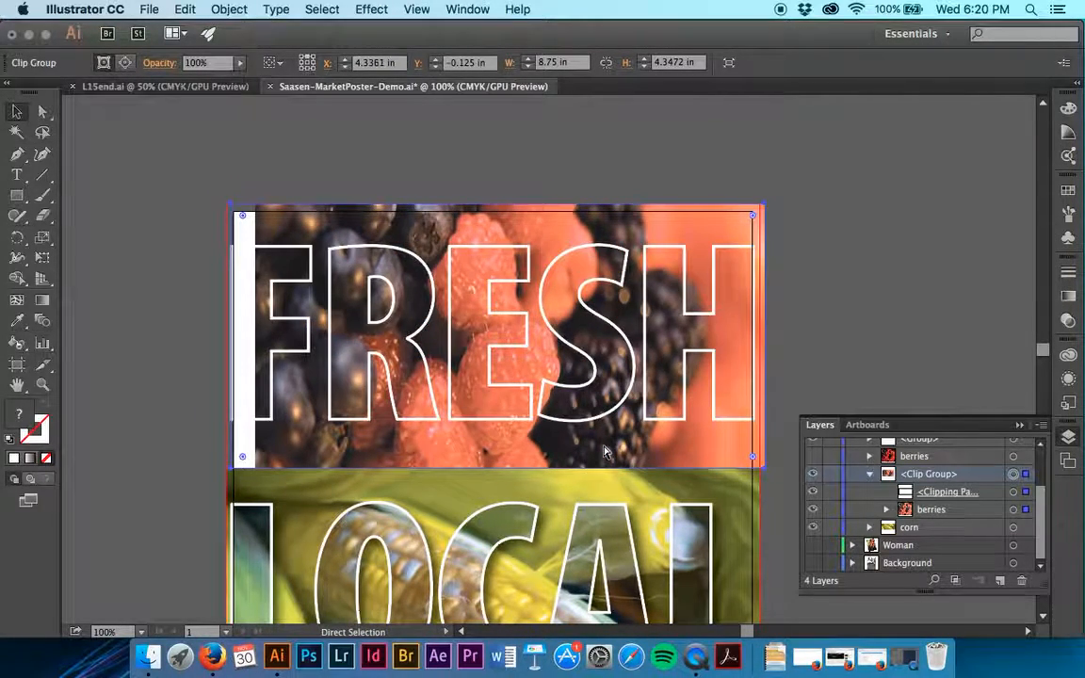
pyautogui.press('super+z')
pyautogui.press('super+z')
pyautogui.press('super+z')
pyautogui.press('super+z')
pyautogui.press('super+z')
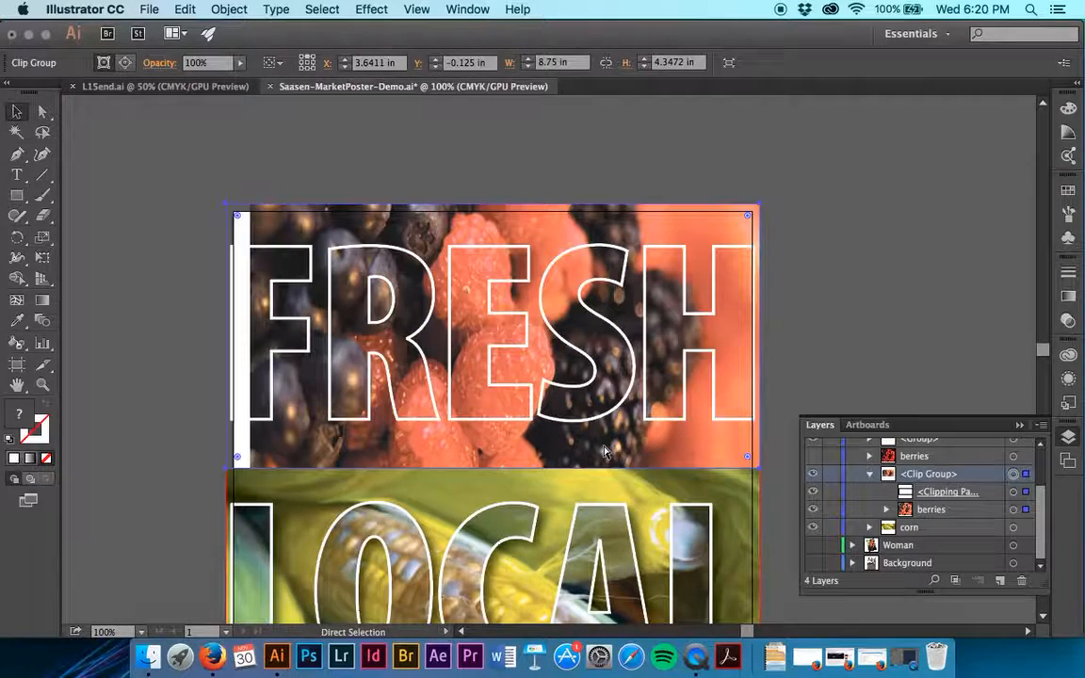
# Reposition only the berries image within its mask so that it fills the area behind FRESH
pyautogui.moveTo(635, 461); pyautogui.dragTo(592, 420)
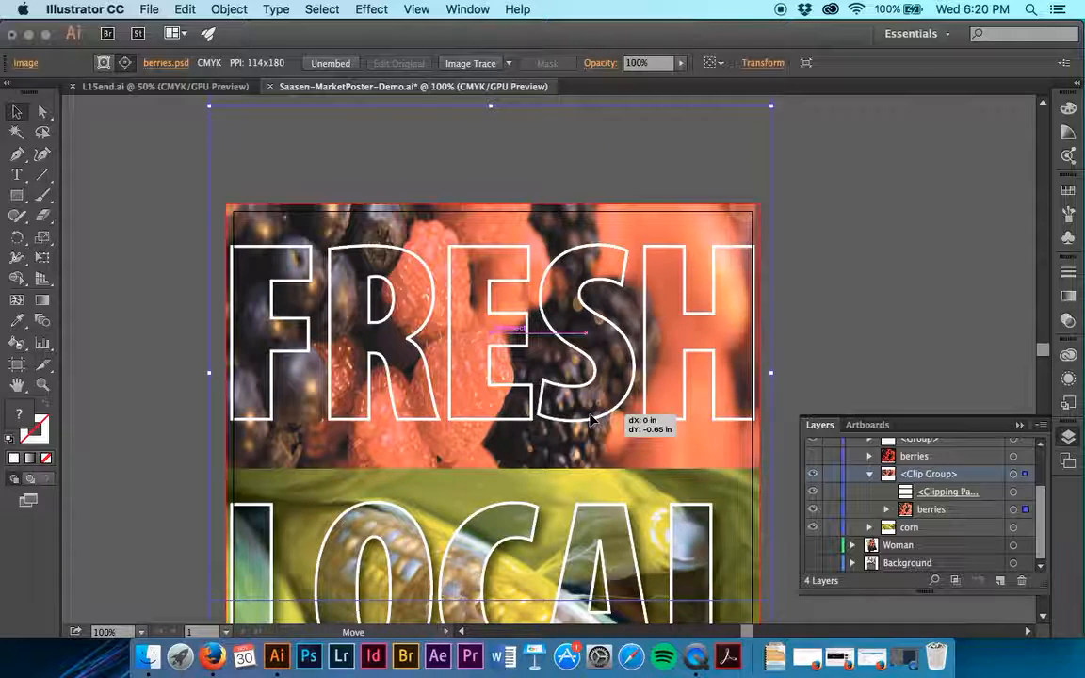
pyautogui.moveTo(592, 420); pyautogui.dragTo(591, 420)
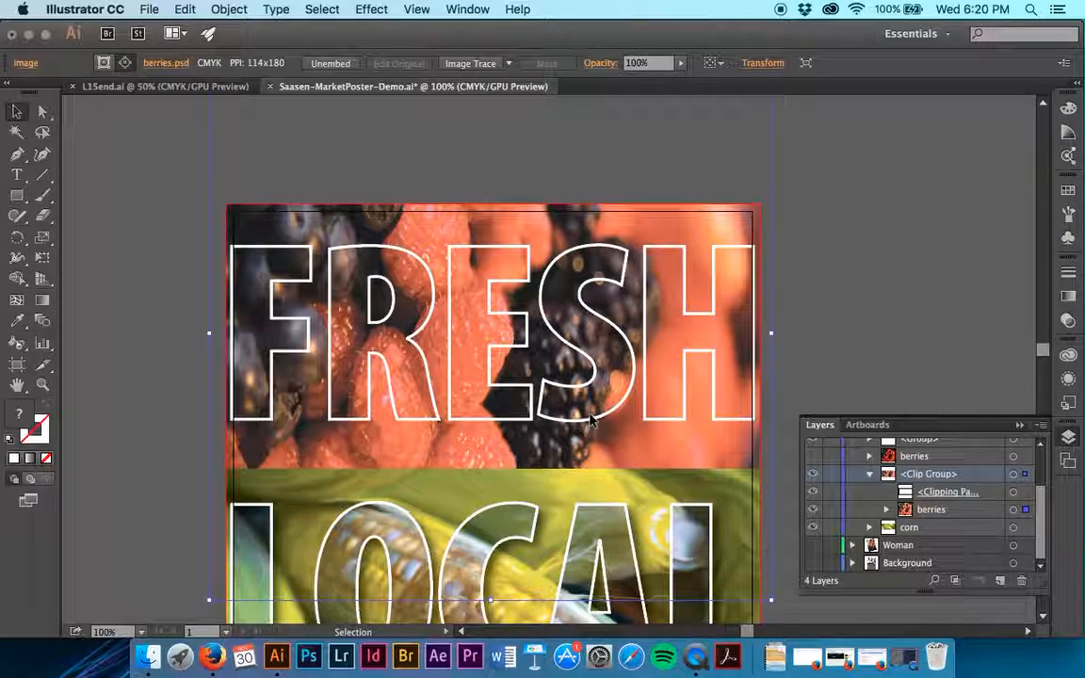
pyautogui.moveTo(581, 440); pyautogui.dragTo(582, 500)
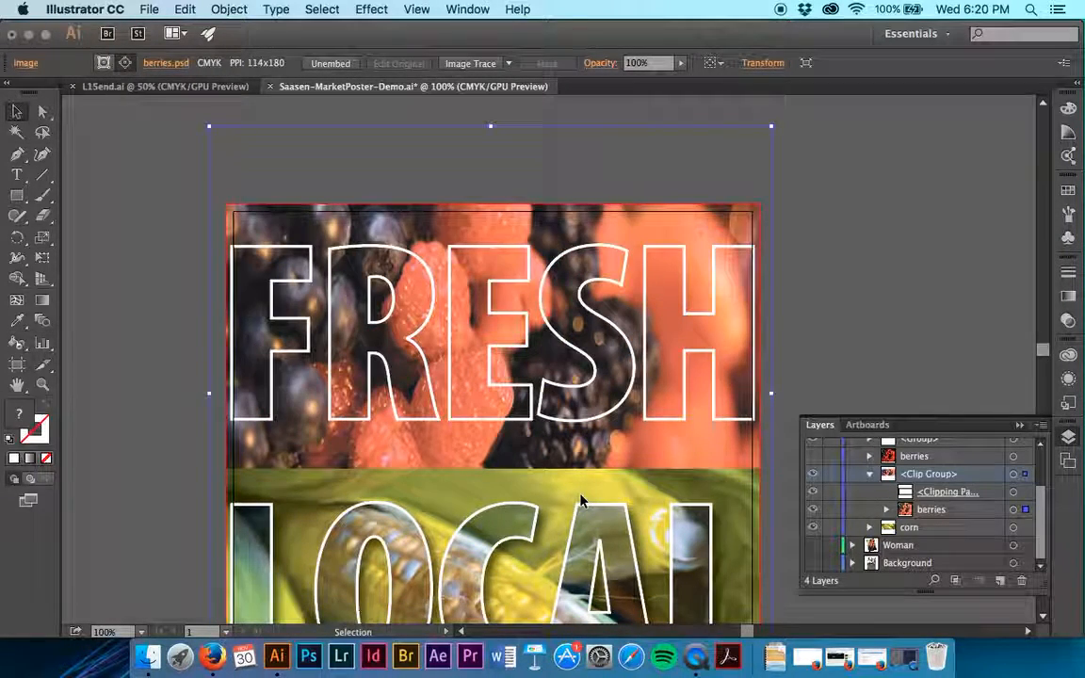
# Collapse the berries clip group in the layer list, deselect the artwork and save the poster file
pyautogui.scroll(-5, 581, 500)
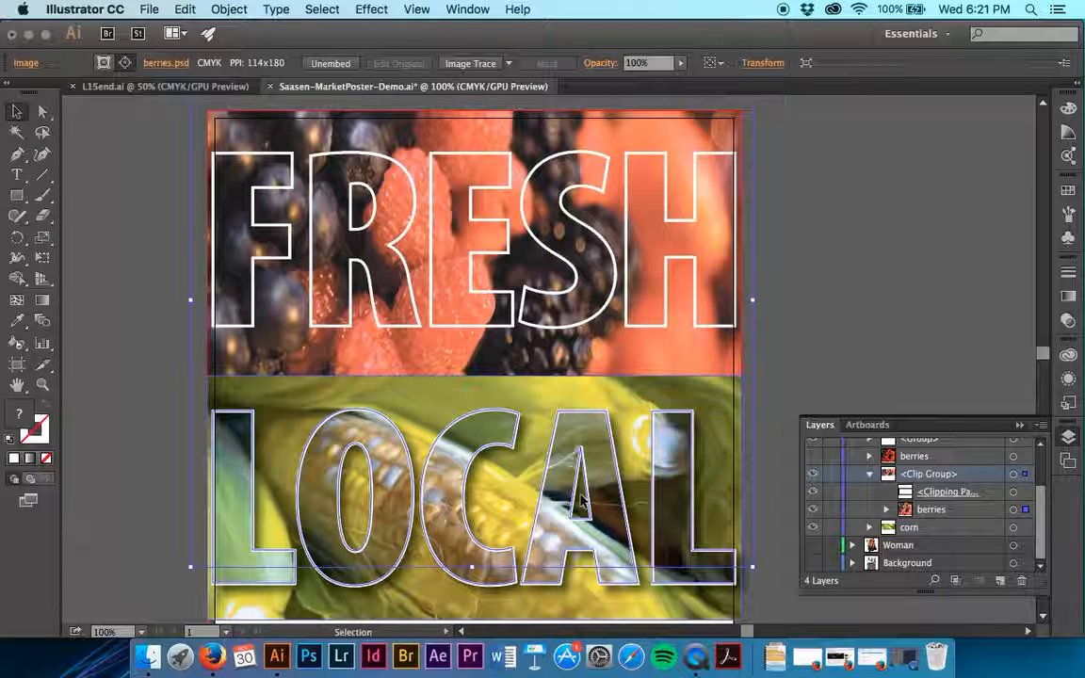
pyautogui.click(870, 474)
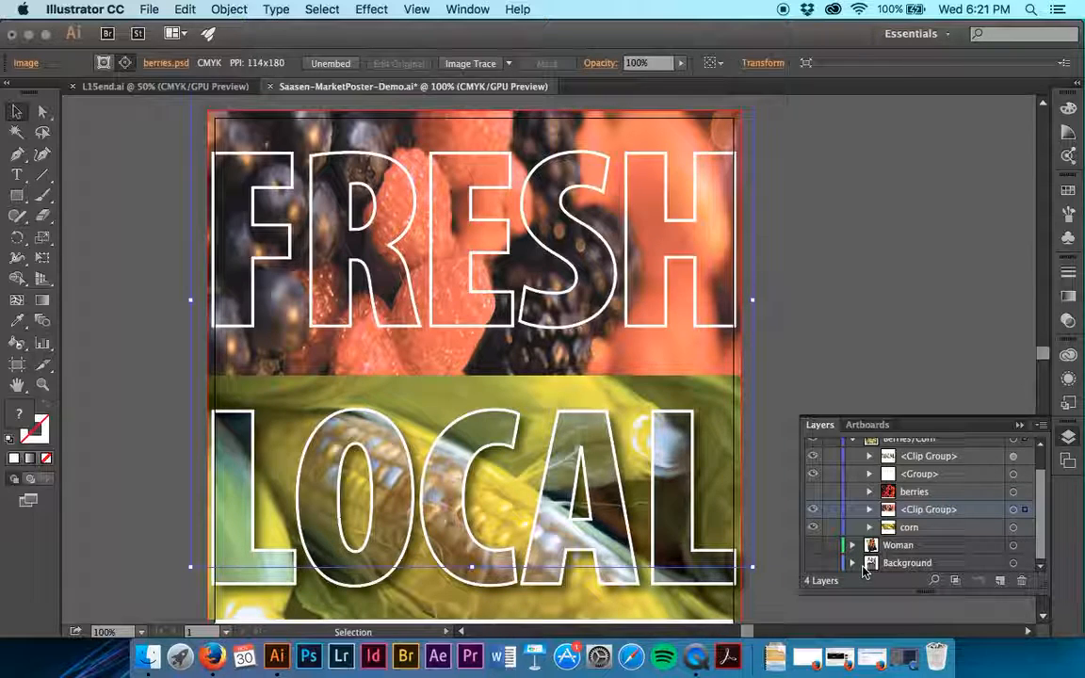
pyautogui.click(855, 389)
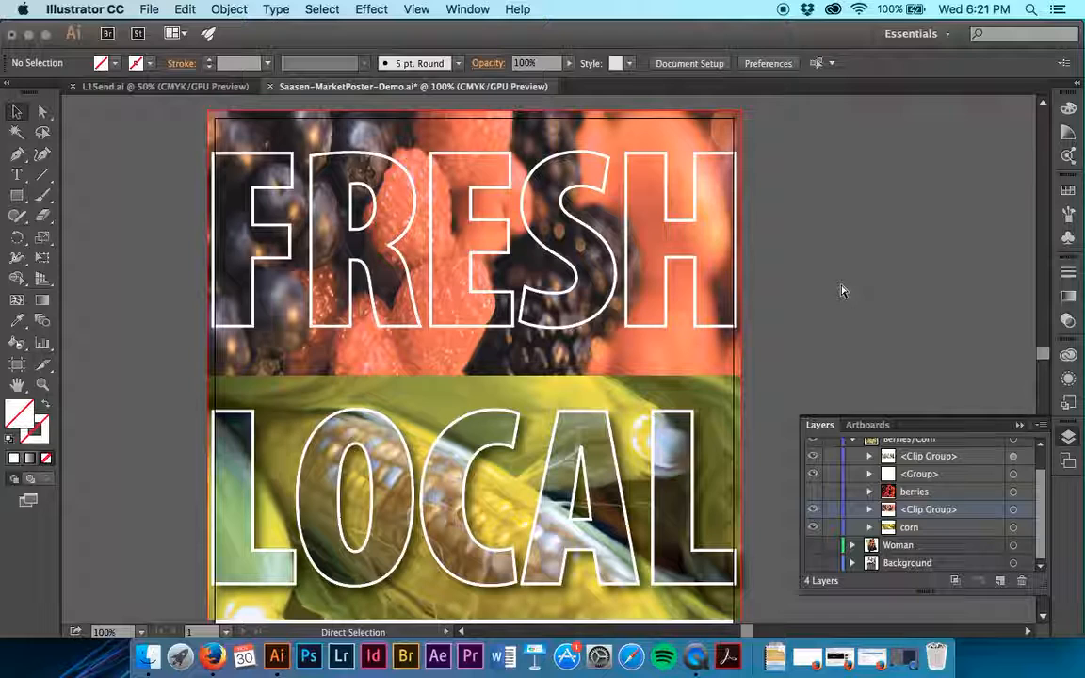
pyautogui.press('super+s')
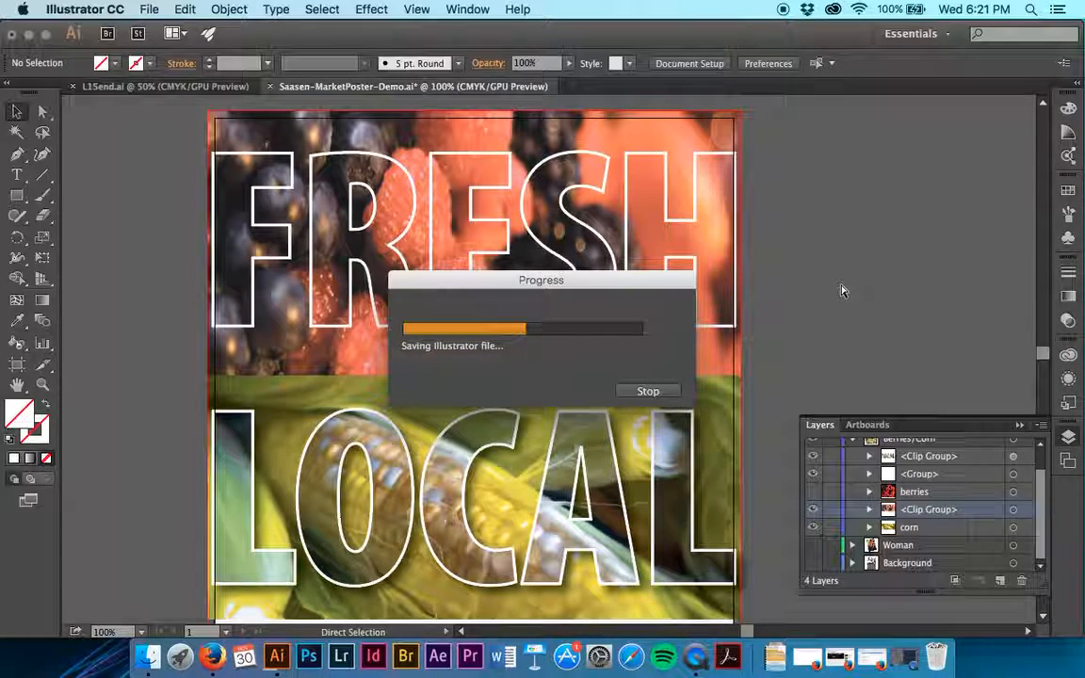